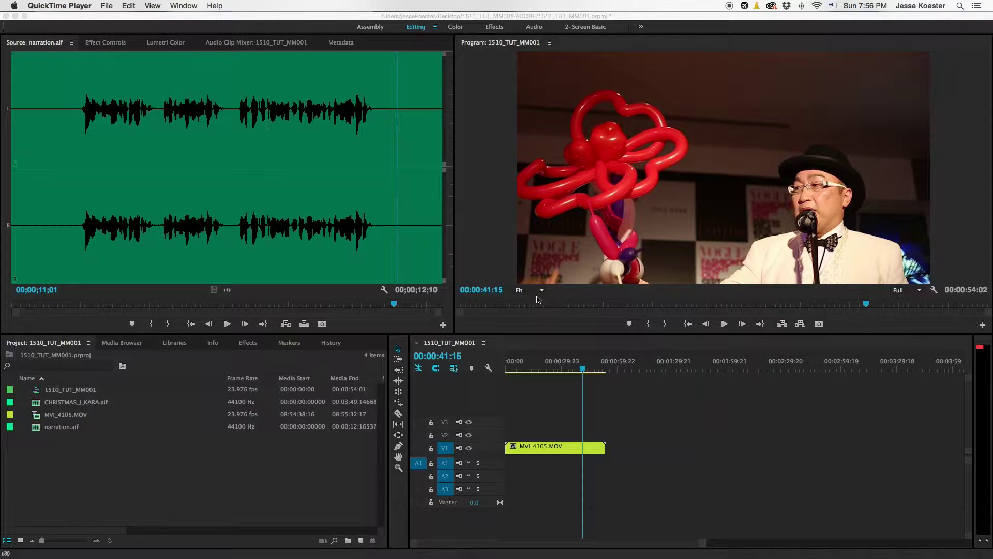
Review the music, video and narration items in the project and play part of MVI_4105.MOV in the sequence.
{"action": "left_click", "coordinate": [90, 388]}
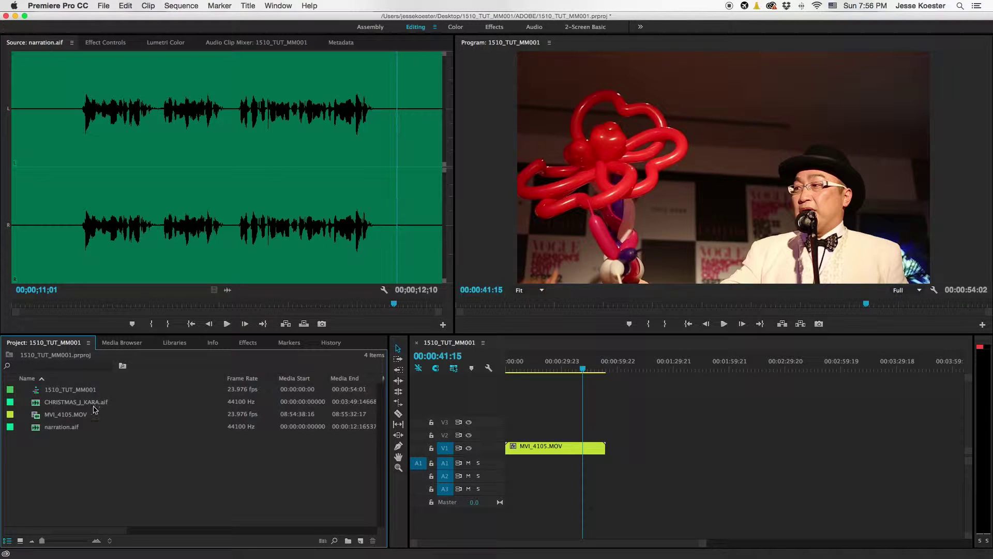
{"action": "left_click", "coordinate": [96, 404]}
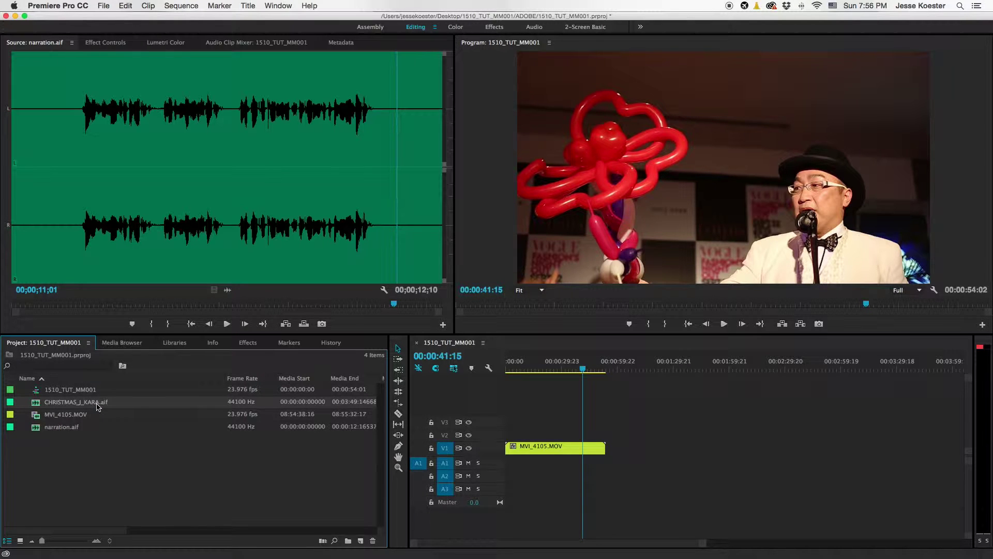
{"action": "left_click", "coordinate": [58, 414]}
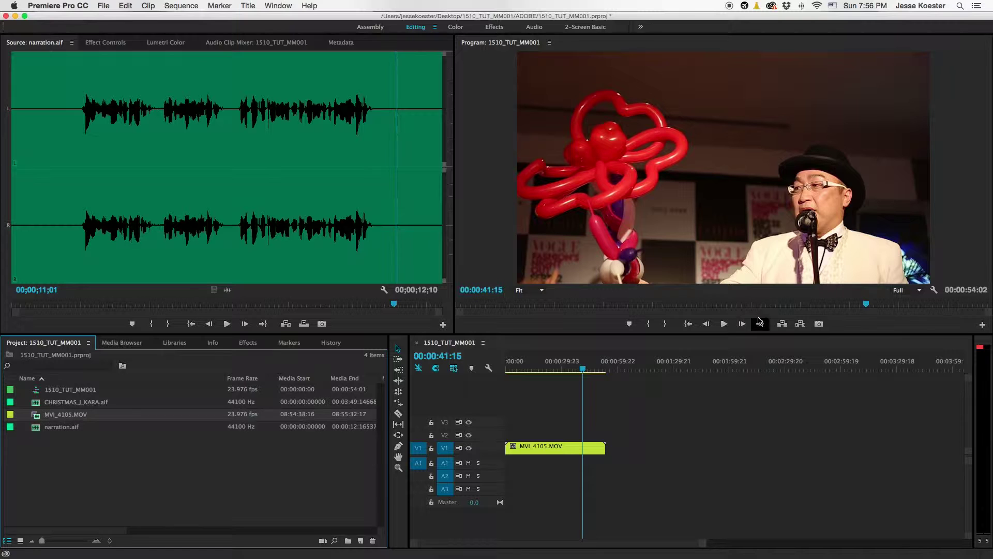
{"action": "left_click", "coordinate": [539, 369]}
{"action": "key", "text": "space"}
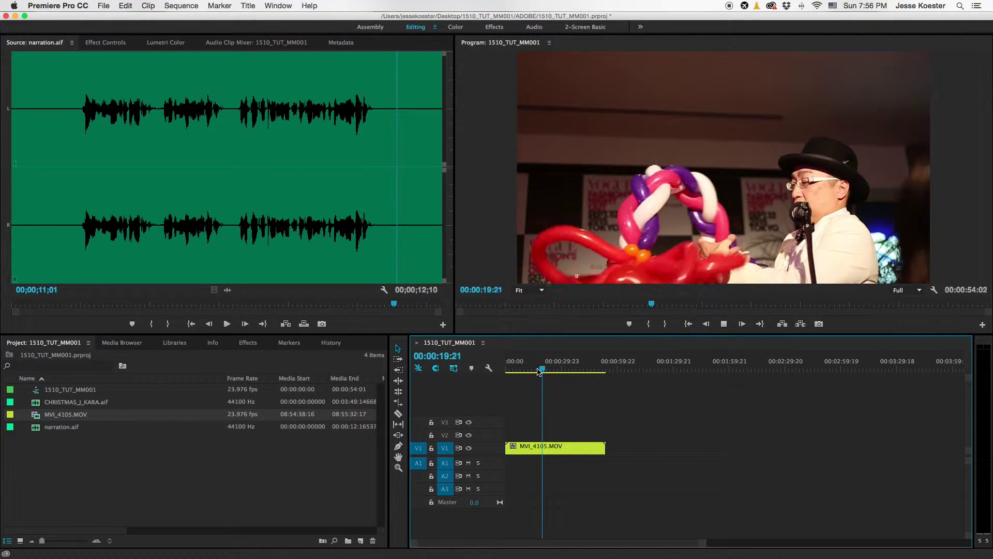
{"action": "key", "text": "space"}
{"action": "left_click", "coordinate": [70, 429]}
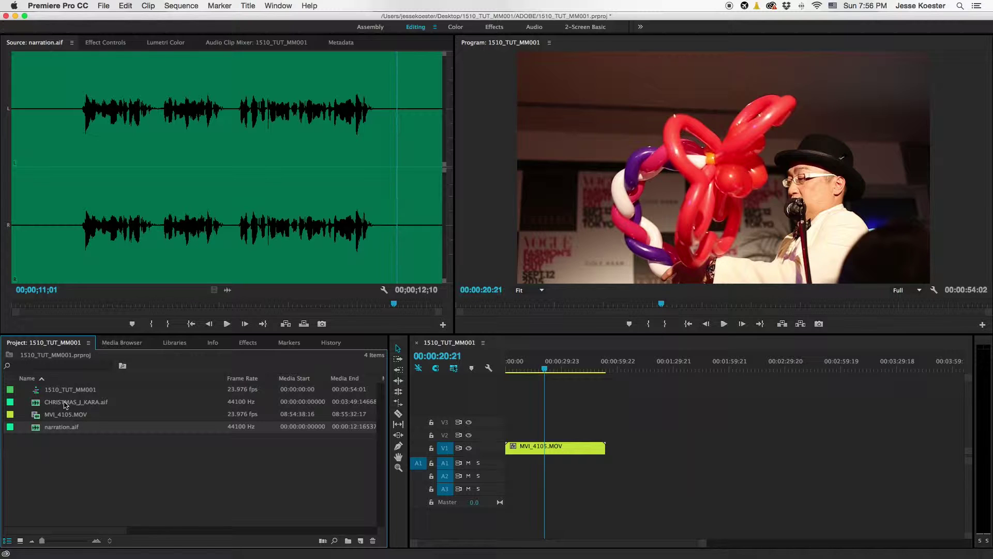
Place CHRISTMAS_J_KARA.aif at the start of audio track A1 and play the sequence to check its audio levels.
{"action": "left_click_drag", "start_coordinate": [60, 404], "coordinate": [505, 463]}
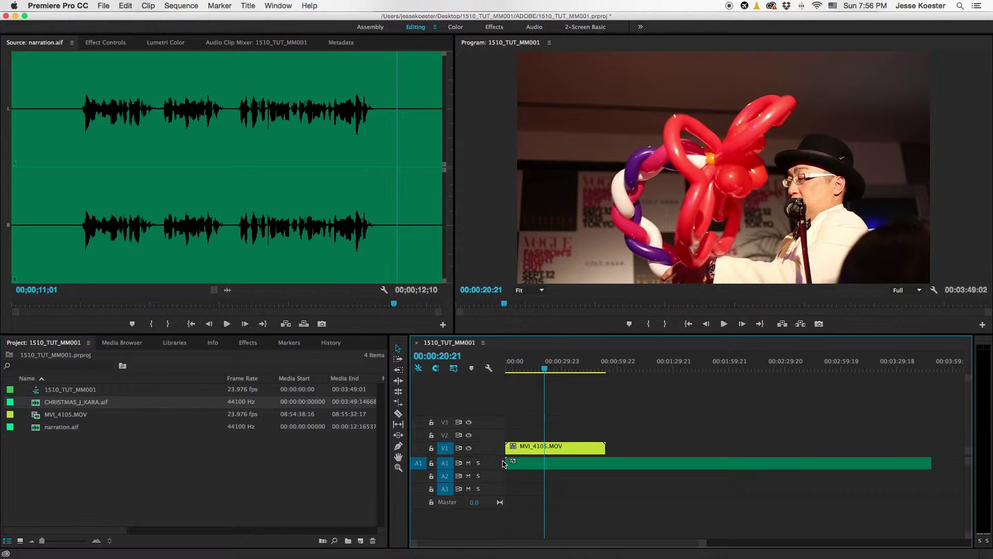
{"action": "left_click", "coordinate": [538, 370]}
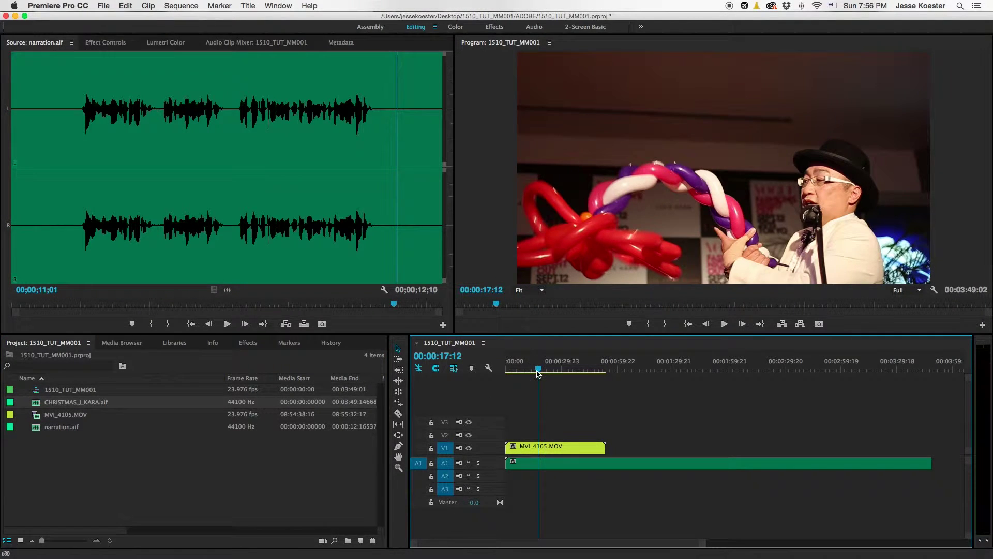
{"action": "key", "text": "space"}
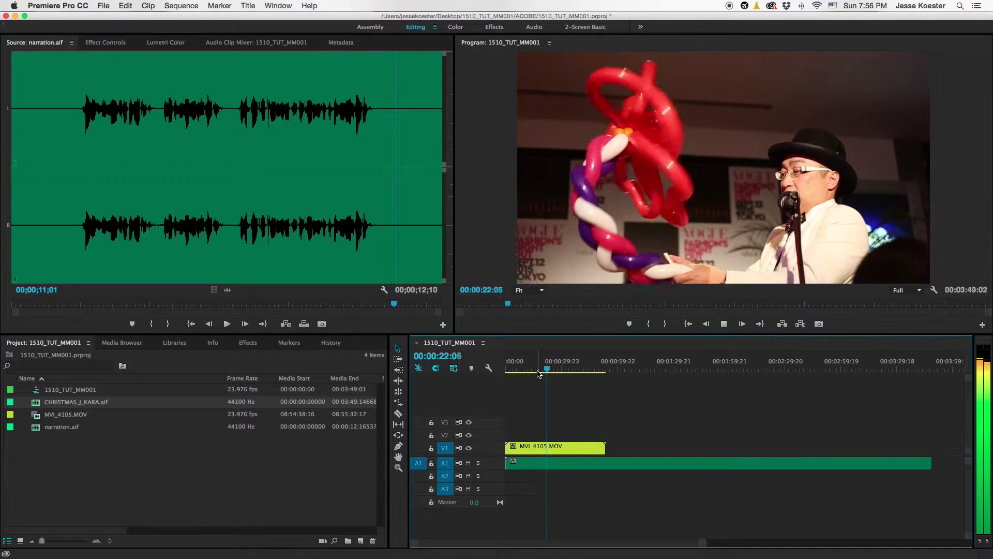
{"action": "key", "text": "space"}
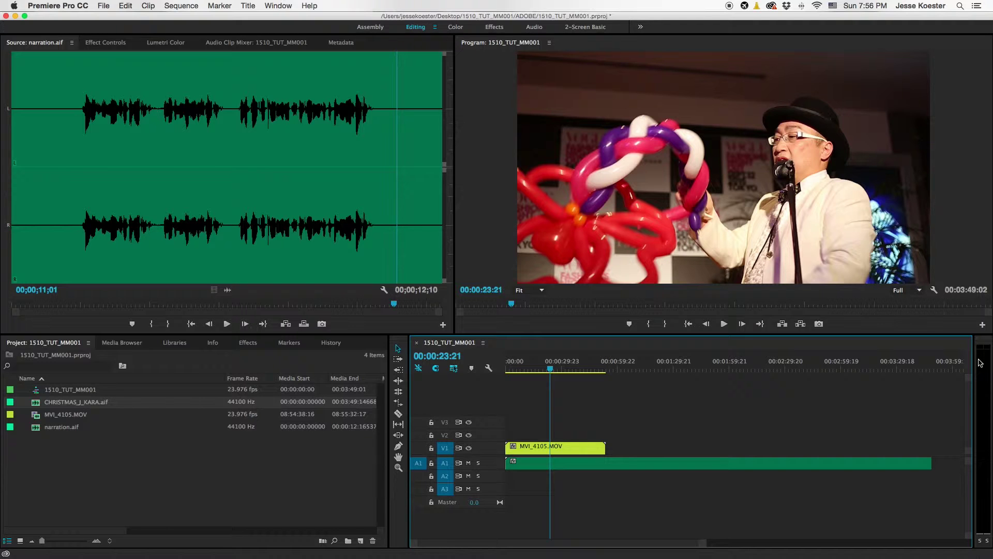
{"action": "key", "text": "space"}
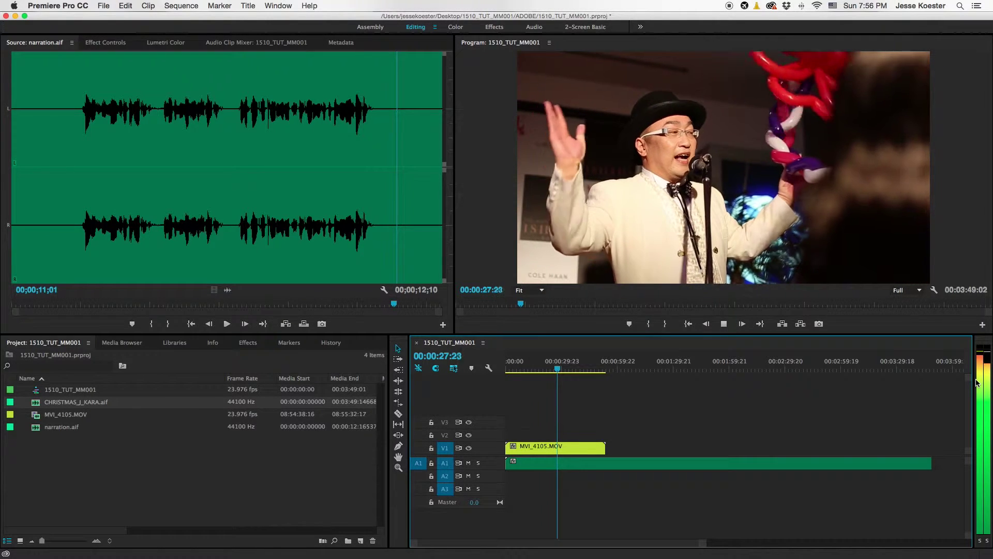
{"action": "key", "text": "space"}
Expand audio track A1 to show the waveform and volume line of the CHRISTMAS_J_KARA.aif clip.
{"action": "double_click", "coordinate": [448, 470]}
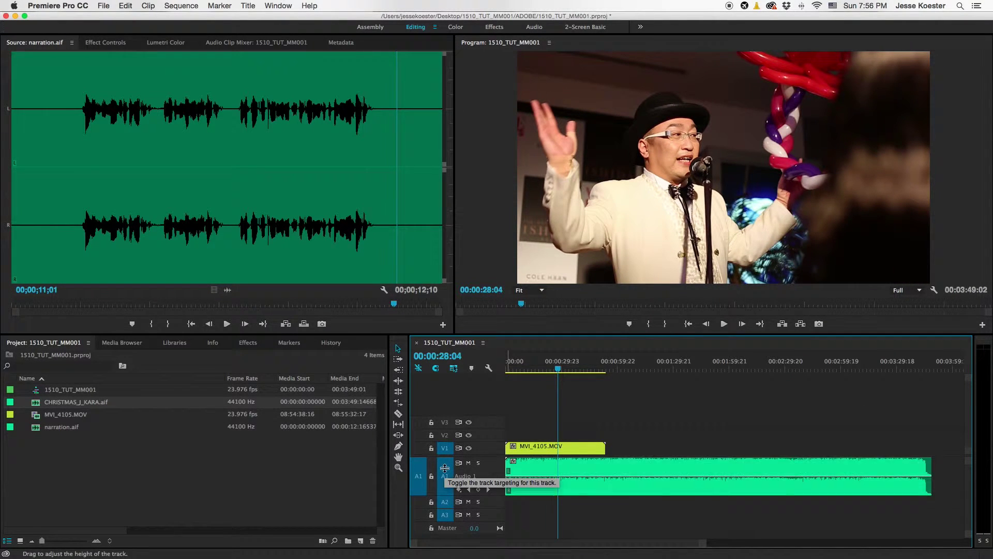
{"action": "double_click", "coordinate": [429, 473]}
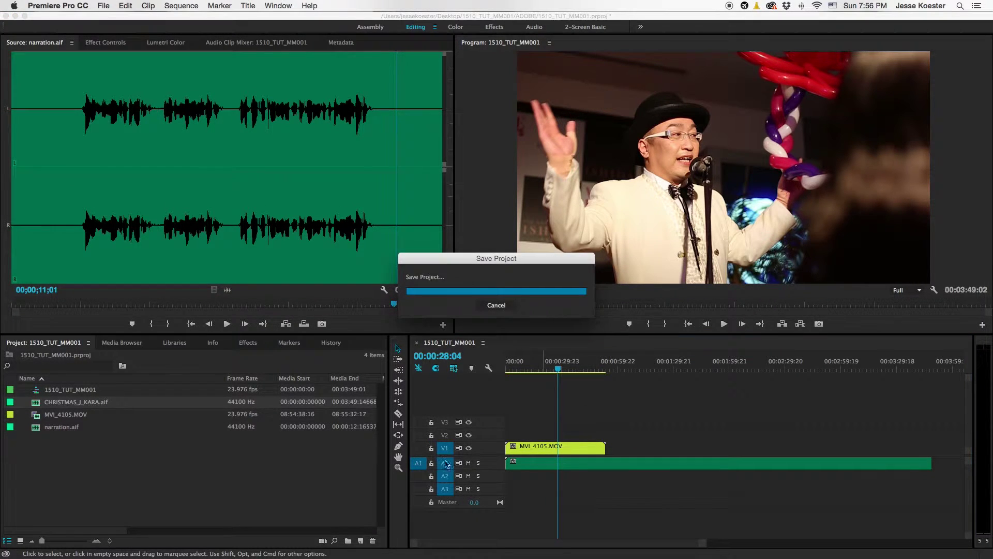
{"action": "left_click", "coordinate": [569, 465]}
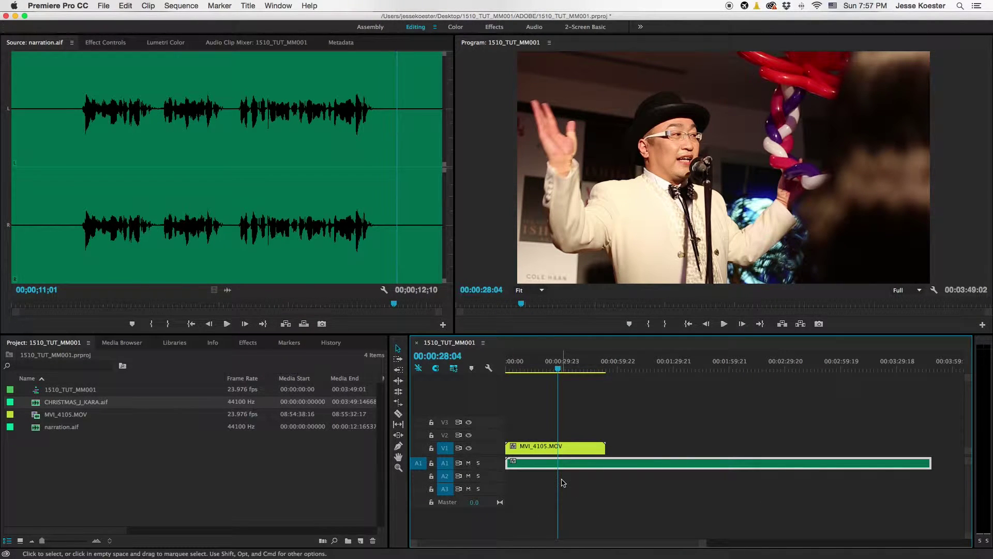
{"action": "double_click", "coordinate": [447, 467]}
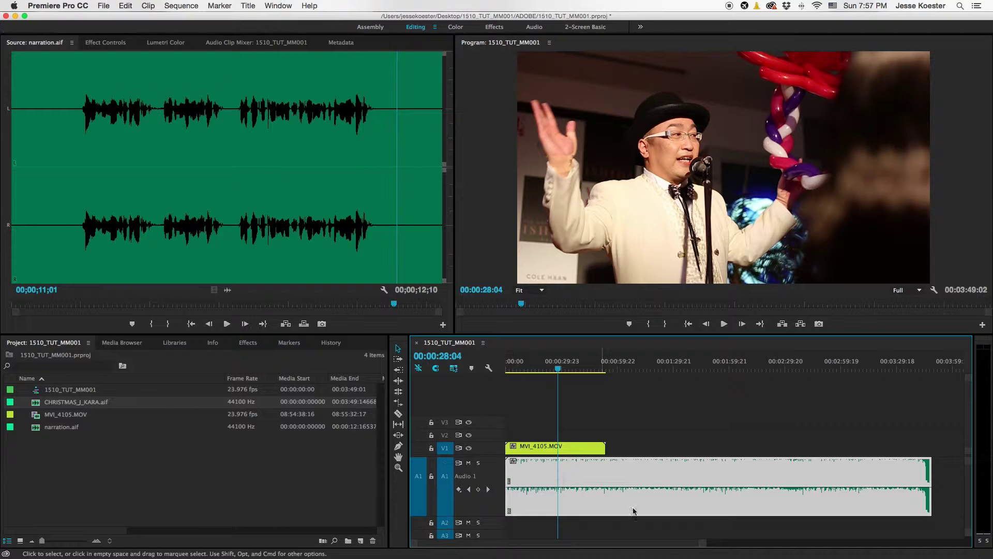
{"action": "key", "text": "equal"}
{"action": "key", "text": "equal"}
{"action": "key", "text": "equal"}
{"action": "key", "text": "equal"}
{"action": "key", "text": "equal"}
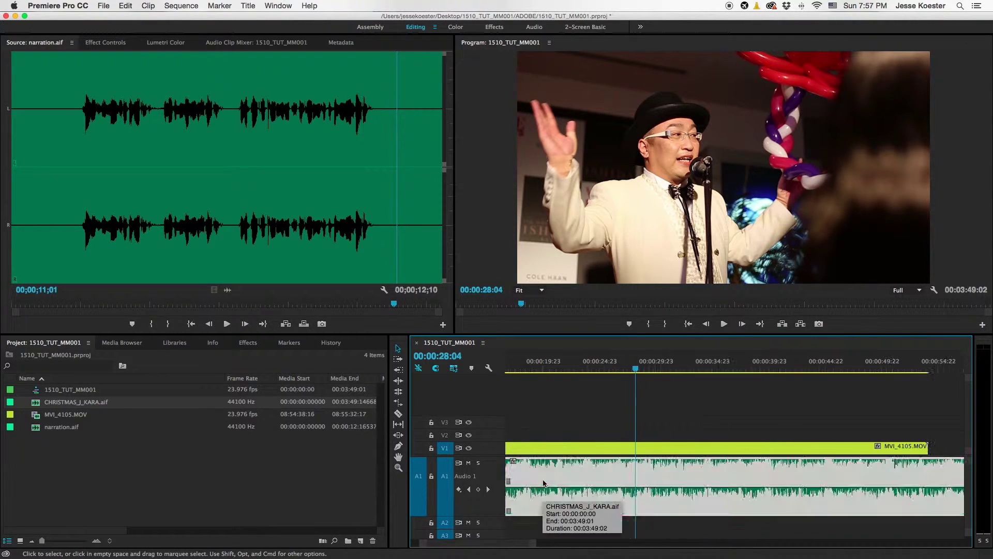
{"action": "scroll", "coordinate": [642, 474], "scroll_direction": "down", "scroll_amount": 3}
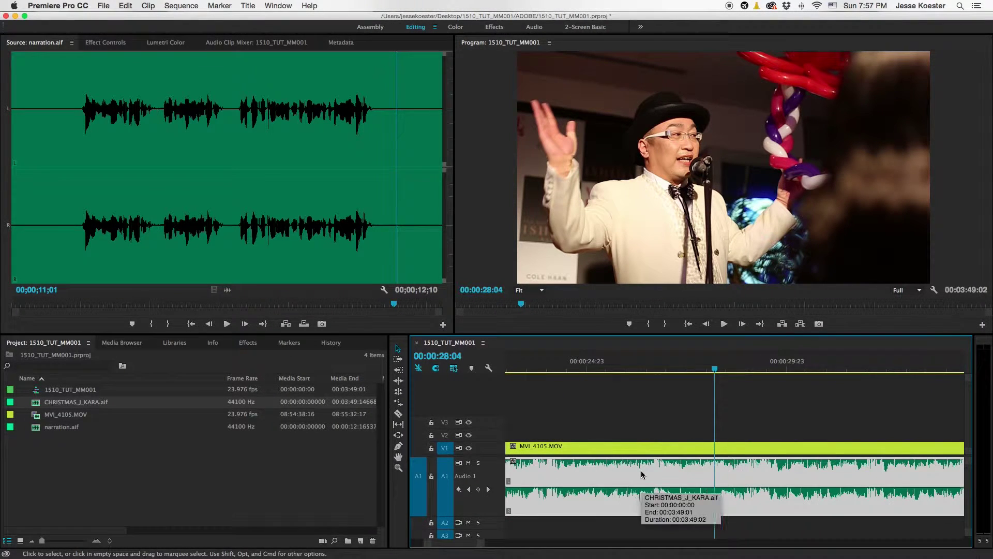
{"action": "scroll", "coordinate": [538, 472], "scroll_direction": "down", "scroll_amount": 3}
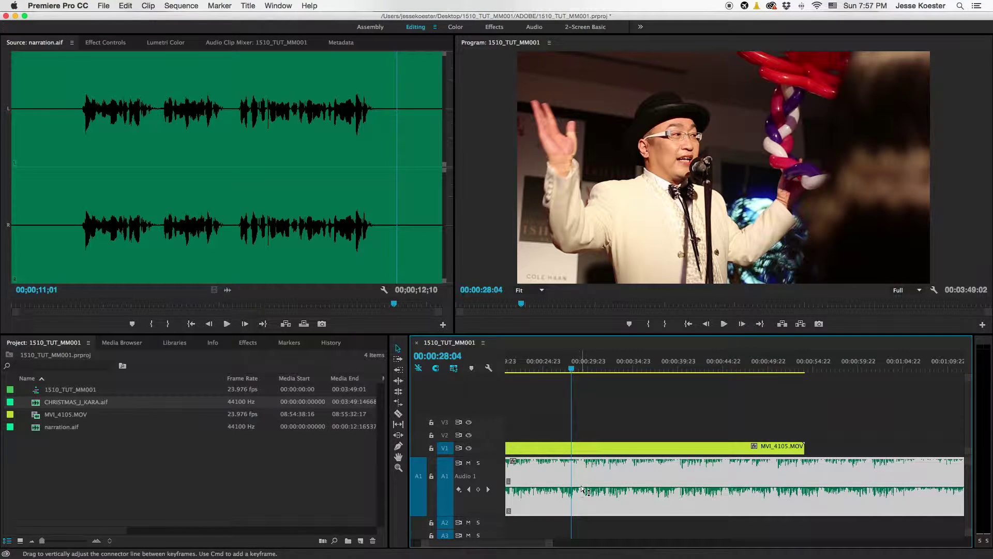
{"action": "scroll", "coordinate": [585, 490], "scroll_direction": "up", "scroll_amount": 5}
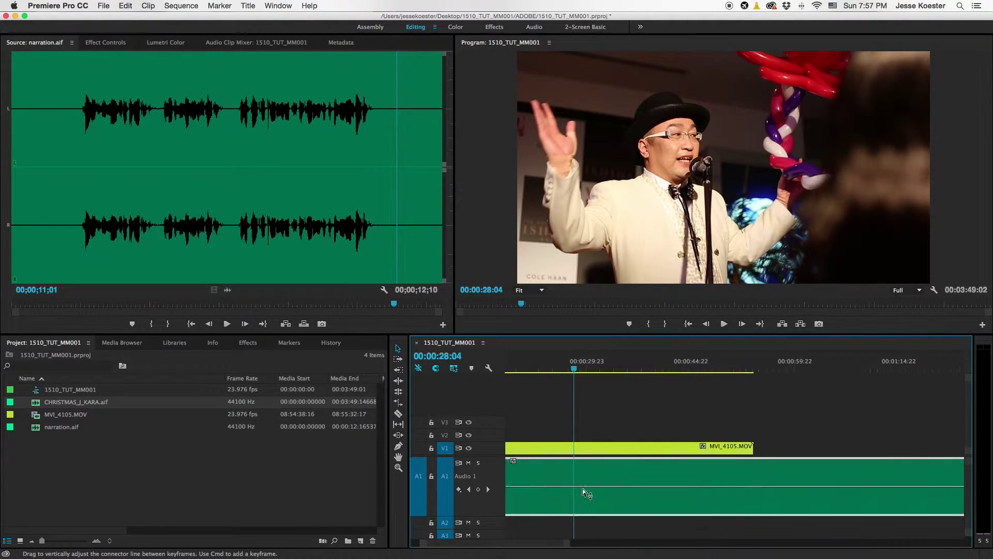
{"action": "scroll", "coordinate": [585, 491], "scroll_direction": "down", "scroll_amount": 4}
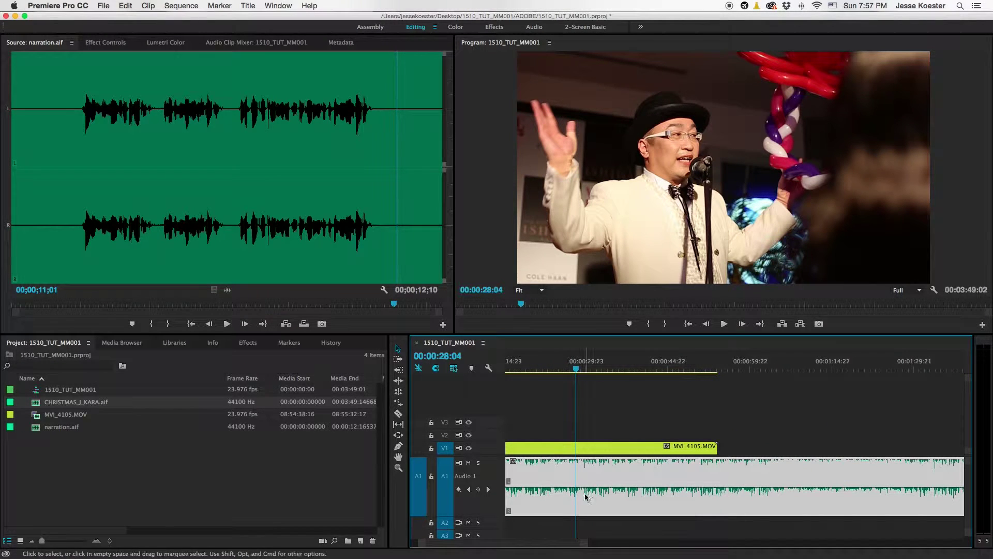
Try the music clip's volume line near its maximum and minimum during playback, and bring it back up close to the middle.
{"action": "left_click_drag", "start_coordinate": [587, 490], "coordinate": [587, 460]}
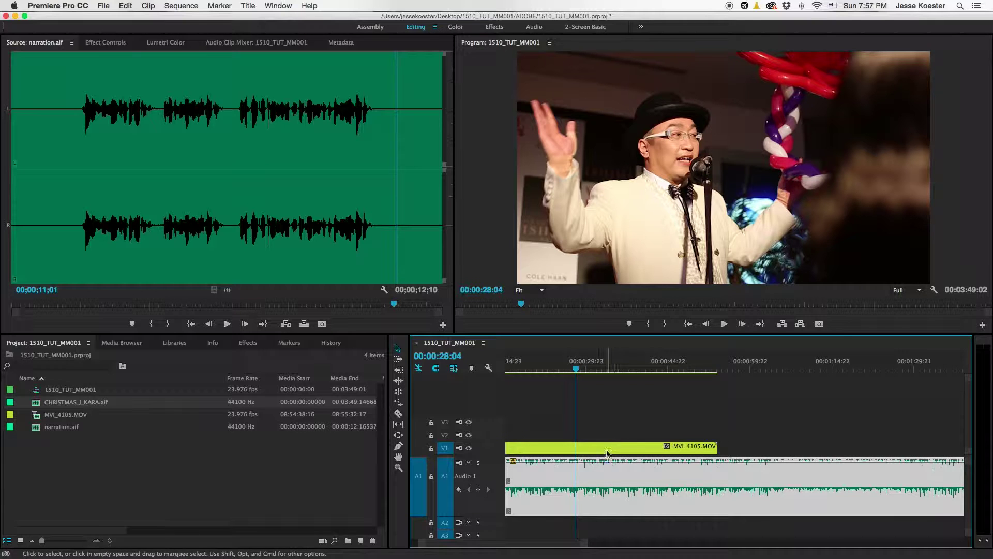
{"action": "left_click_drag", "start_coordinate": [591, 460], "coordinate": [591, 509]}
{"action": "key", "text": "space"}
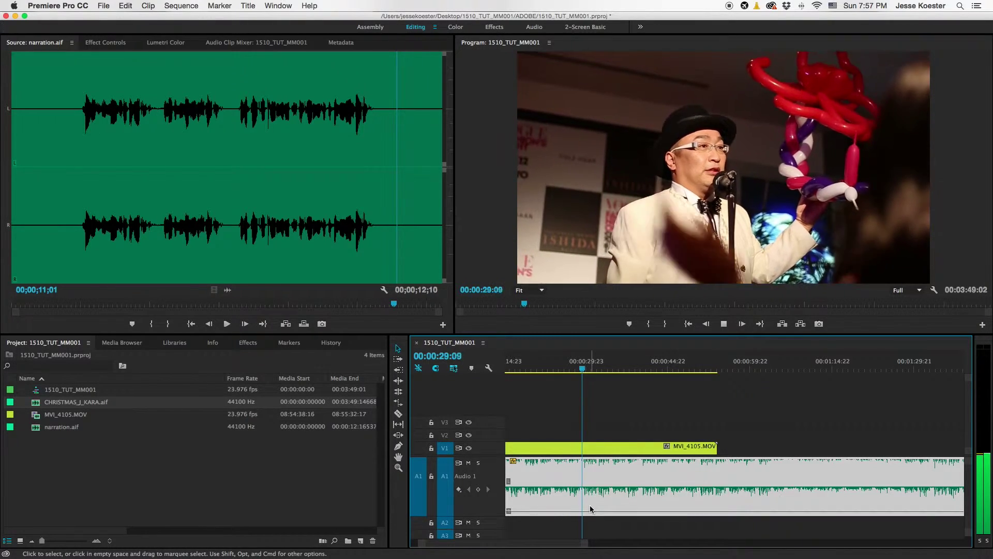
{"action": "left_click_drag", "start_coordinate": [591, 512], "coordinate": [593, 493]}
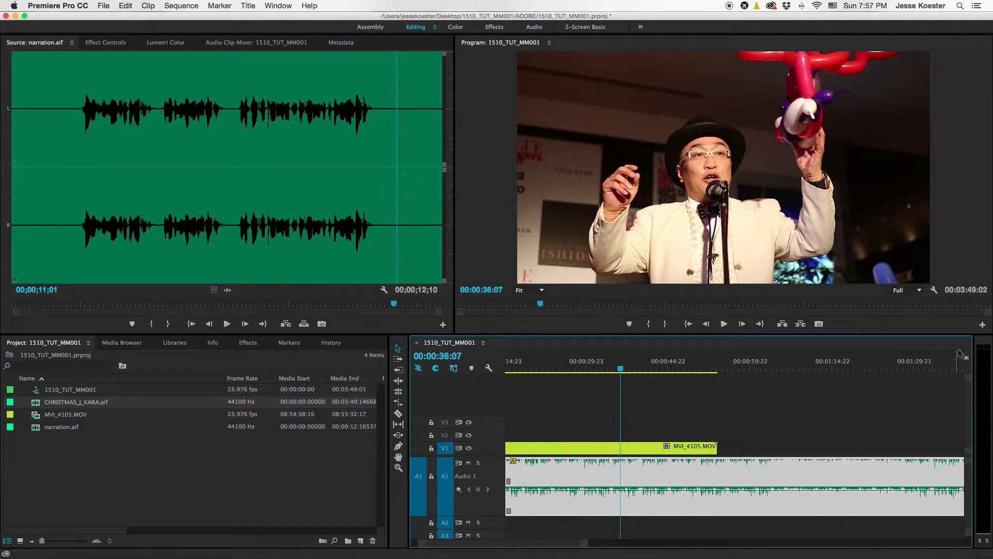
Try a slightly raised volume line on the music clip and play the sequence to check the audio meters.
{"action": "left_click_drag", "start_coordinate": [603, 493], "coordinate": [602, 485]}
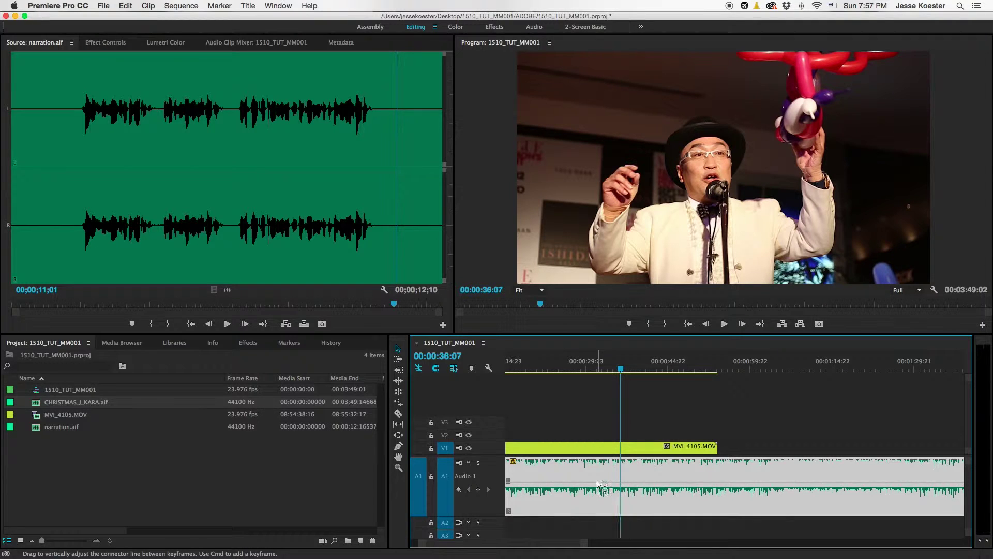
{"action": "key", "text": "space"}
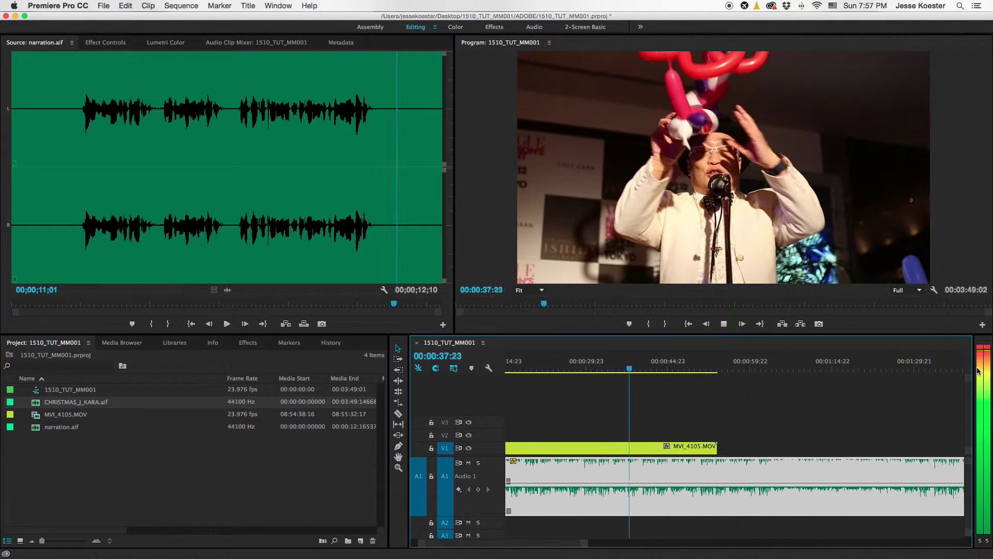
{"action": "key", "text": "space"}
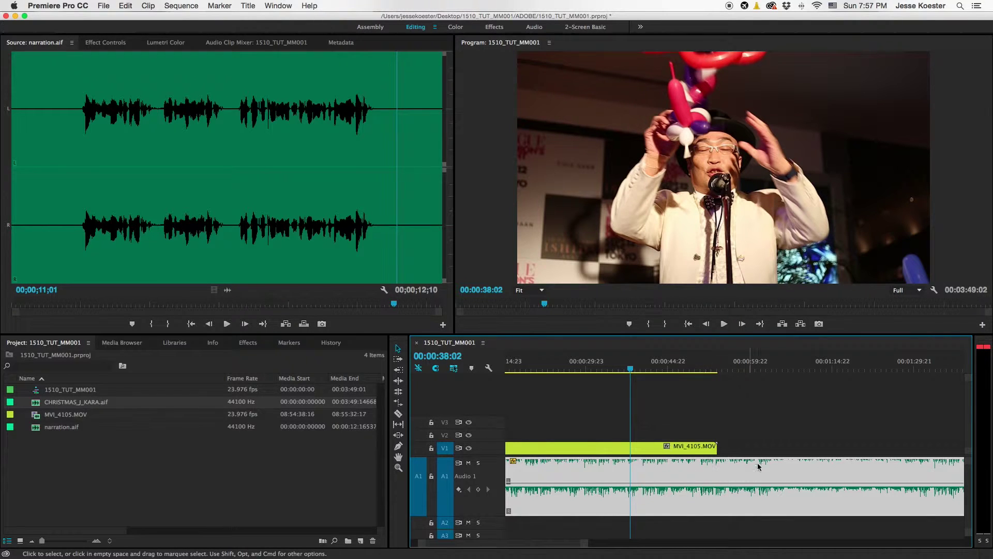
Return the music clip's volume to normal by setting its Volume effect Level to 0.0 dB.
{"action": "left_click_drag", "start_coordinate": [702, 485], "coordinate": [702, 487]}
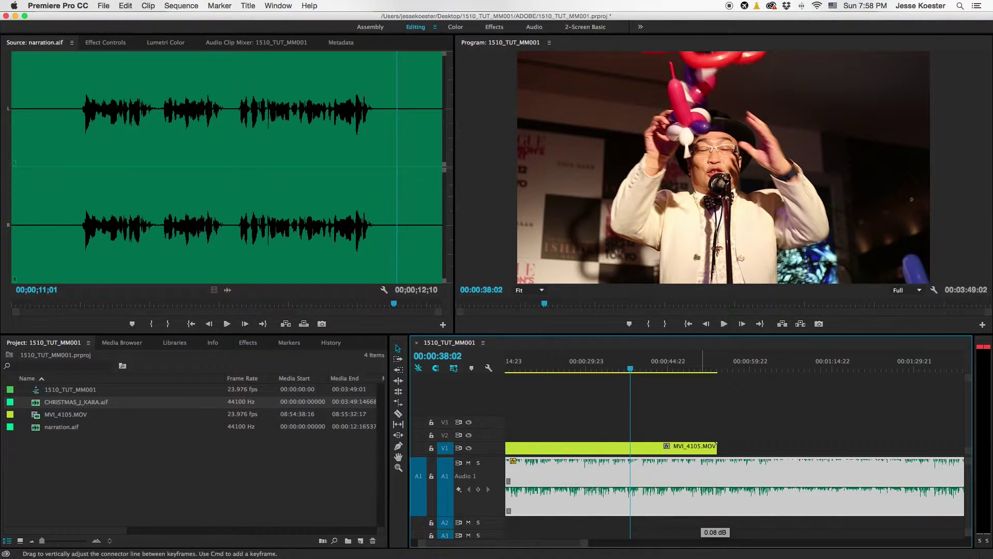
{"action": "double_click", "coordinate": [747, 480]}
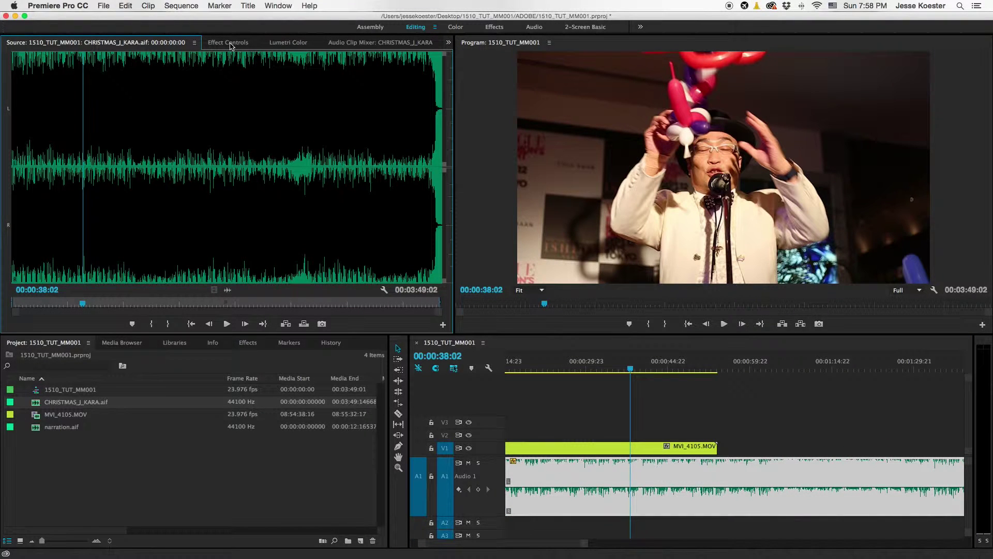
{"action": "left_click", "coordinate": [773, 378]}
{"action": "double_click", "coordinate": [757, 484]}
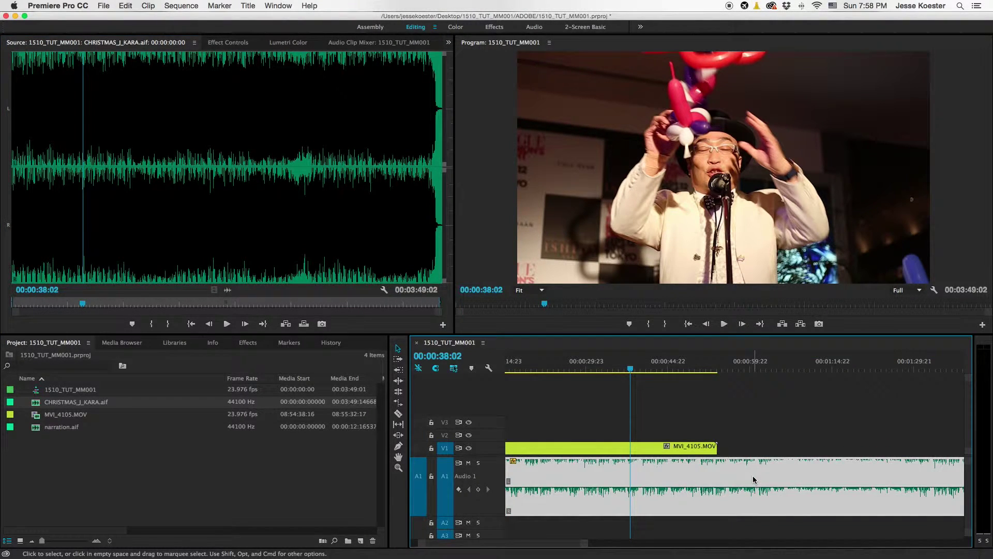
{"action": "left_click", "coordinate": [228, 43]}
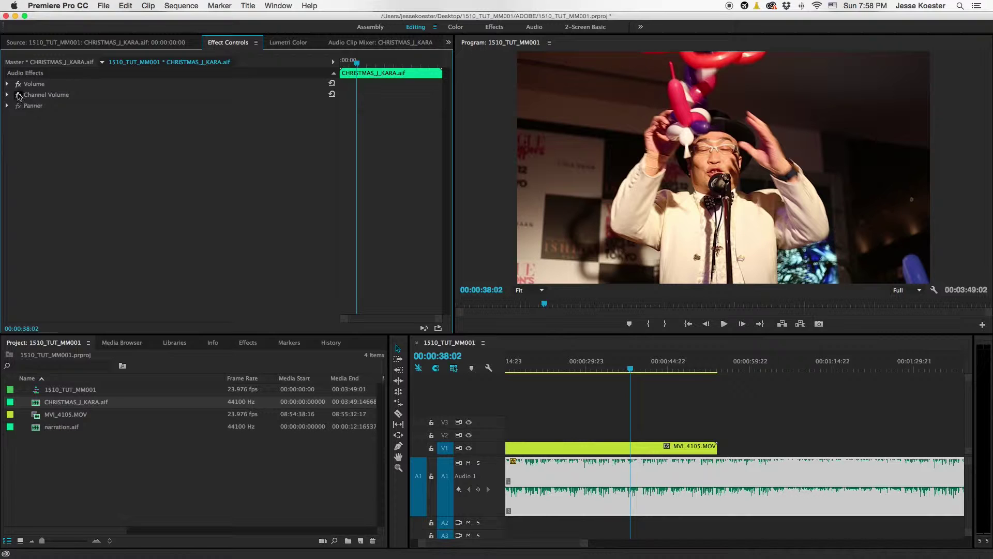
{"action": "left_click", "coordinate": [8, 84]}
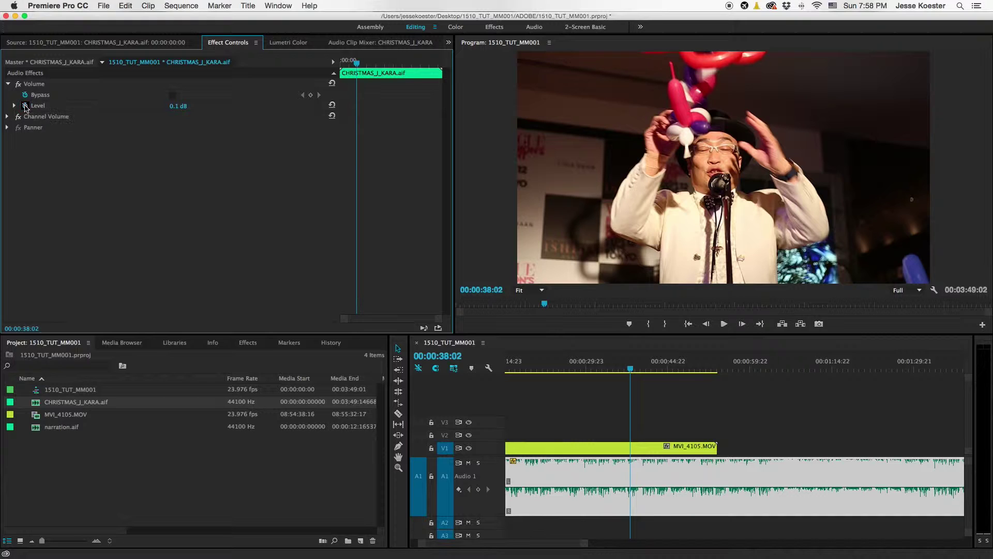
{"action": "left_click", "coordinate": [173, 108]}
{"action": "key", "text": "Return"}
Play the music from about 32 seconds to check its levels, and collapse audio track A1.
{"action": "left_click_drag", "start_coordinate": [626, 369], "coordinate": [595, 368]}
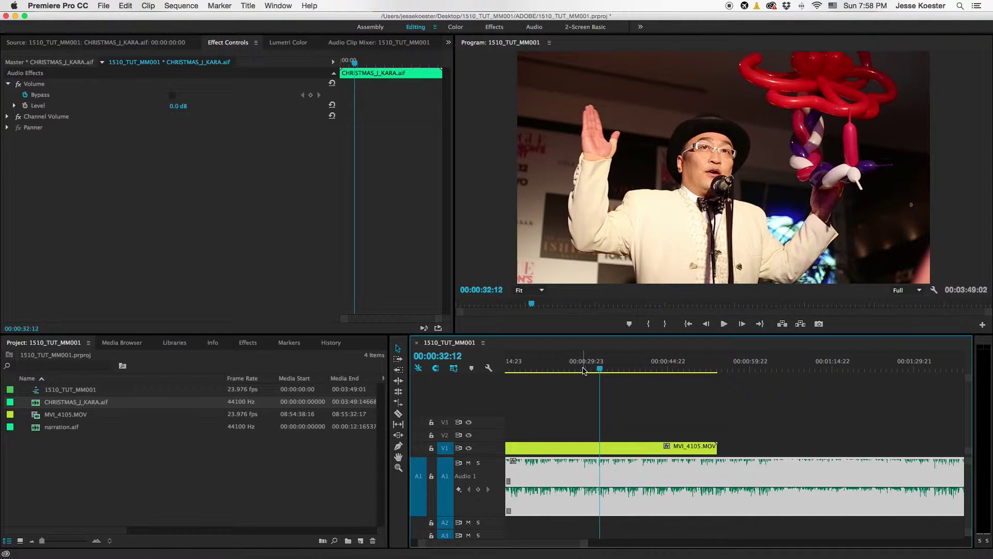
{"action": "key", "text": "space"}
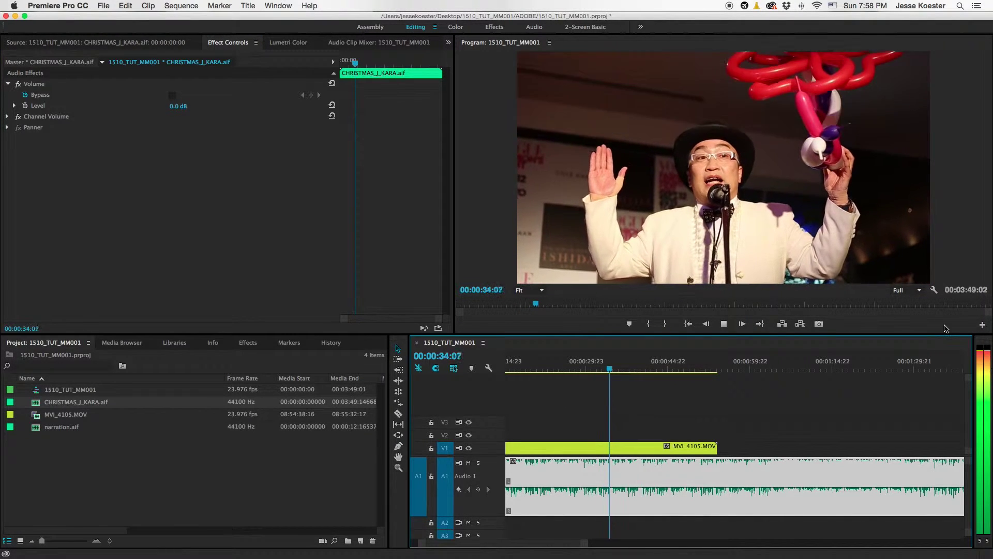
{"action": "key", "text": "space"}
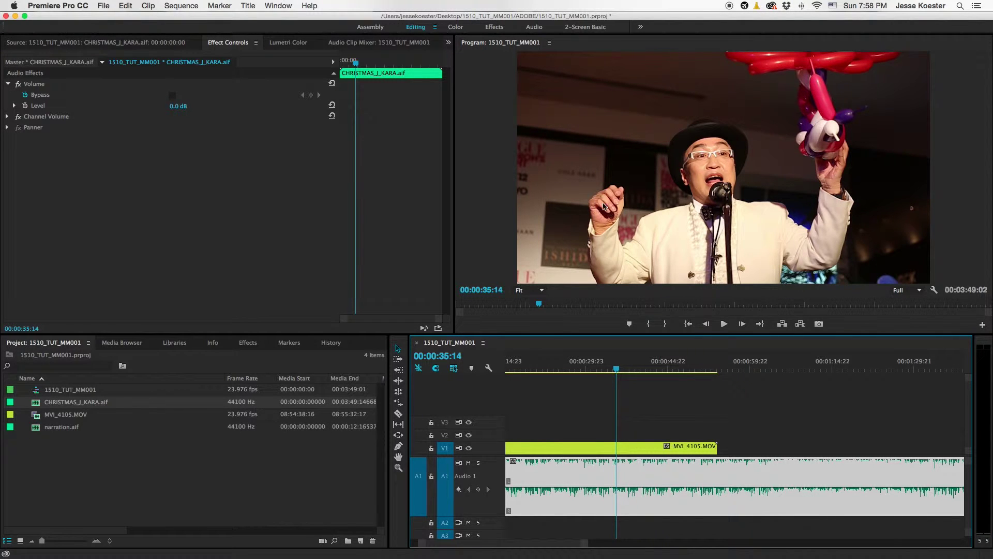
{"action": "double_click", "coordinate": [429, 492]}
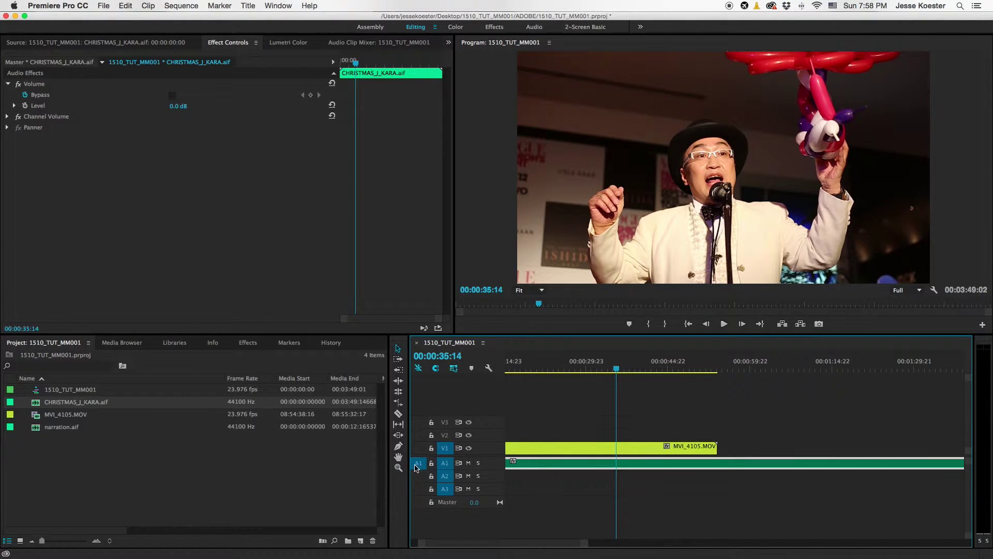
{"action": "scroll", "coordinate": [527, 463], "scroll_direction": "down", "scroll_amount": 2}
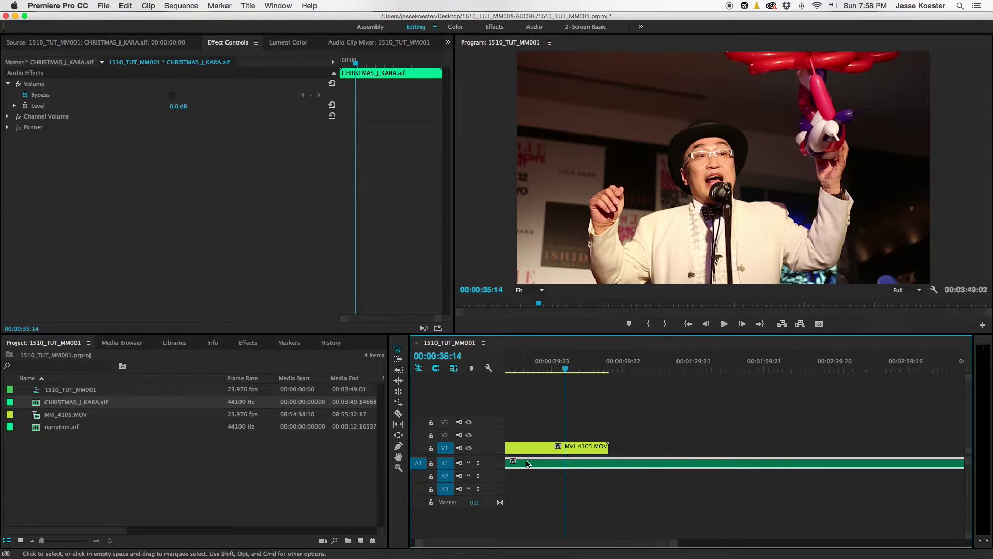
Add narration.aif to audio track A2 starting at about 00:00:27:15, and play it together with the music.
{"action": "left_click_drag", "start_coordinate": [55, 428], "coordinate": [549, 484]}
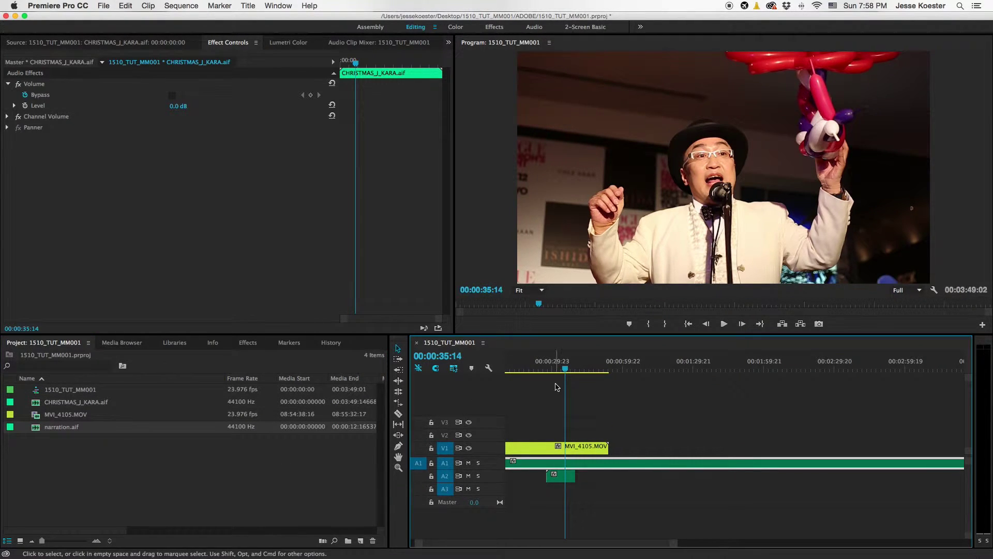
{"action": "left_click", "coordinate": [552, 371]}
{"action": "key", "text": "space"}
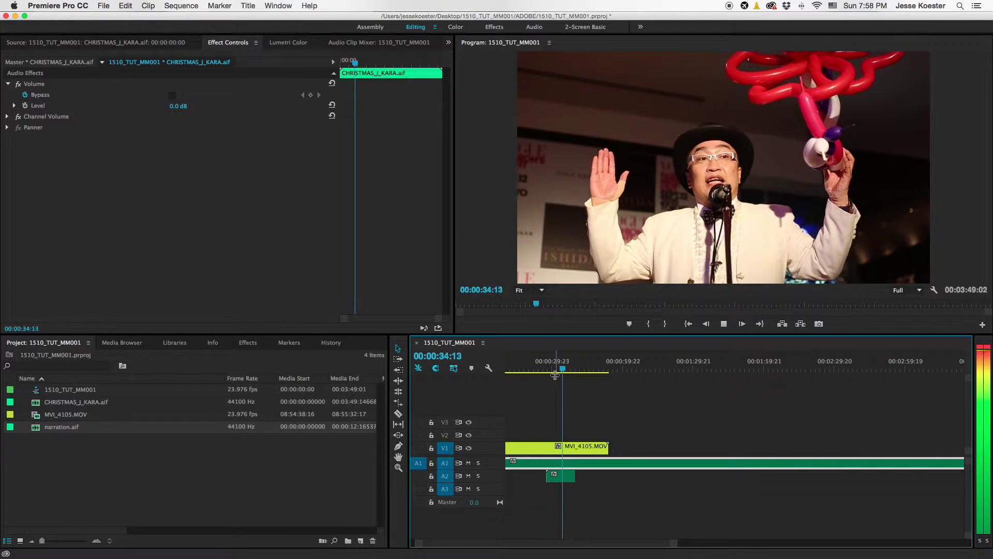
{"action": "key", "text": "space"}
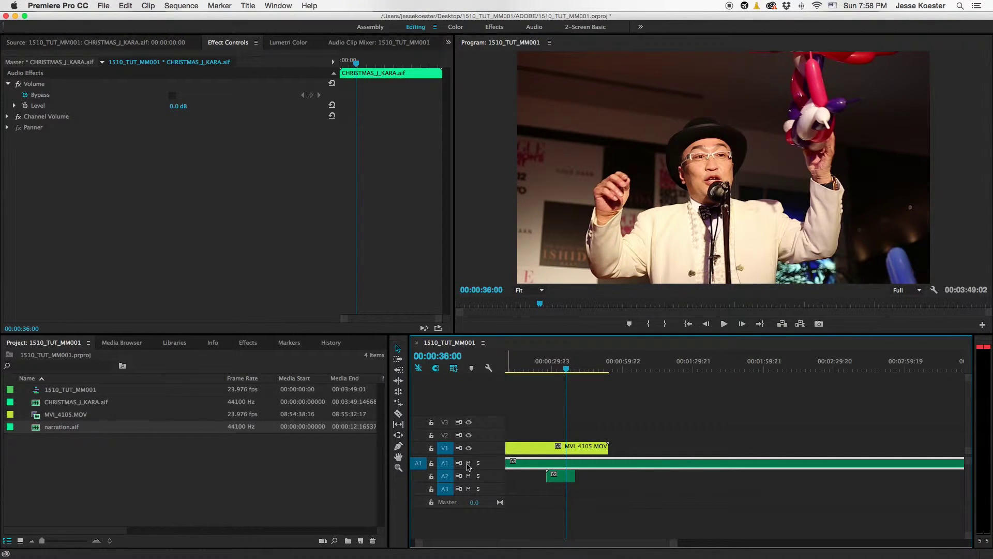
Expand audio tracks A2 and A1 around the narration clip and give the audio tracks more room in the timeline.
{"action": "scroll", "coordinate": [472, 479], "scroll_direction": "up", "scroll_amount": 3}
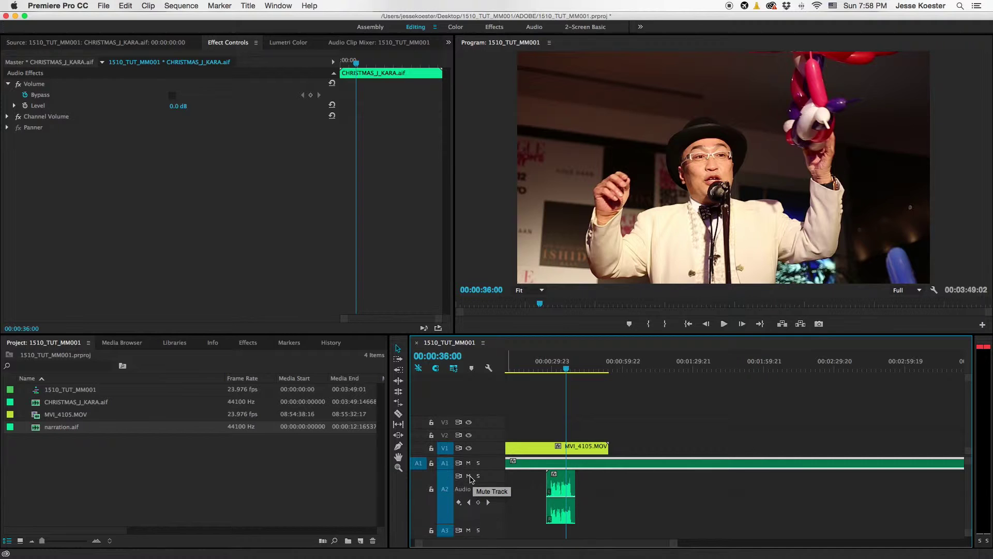
{"action": "key", "text": "="}
{"action": "key", "text": "="}
{"action": "key", "text": "="}
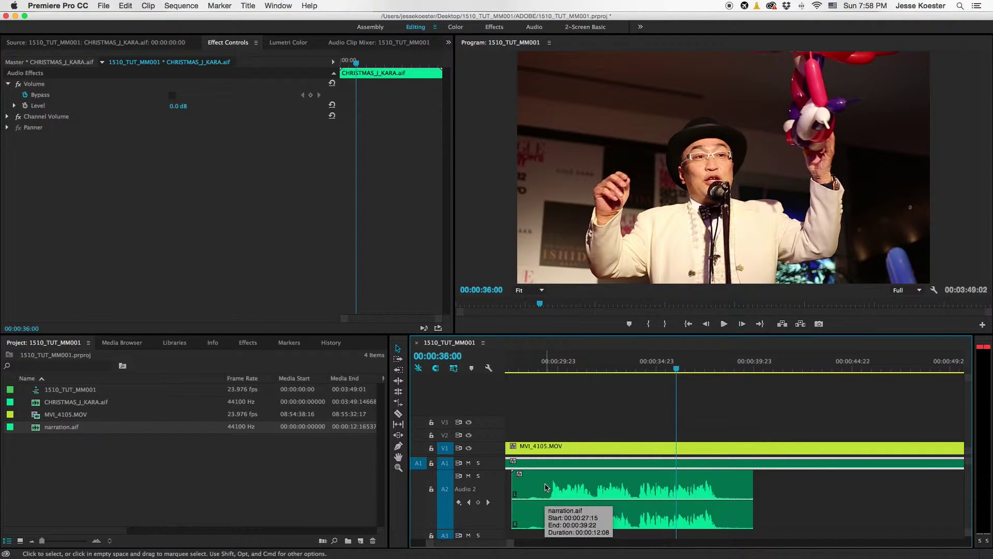
{"action": "scroll", "coordinate": [449, 468], "scroll_direction": "up", "scroll_amount": 4}
{"action": "scroll", "coordinate": [449, 468], "scroll_direction": "down", "scroll_amount": 1}
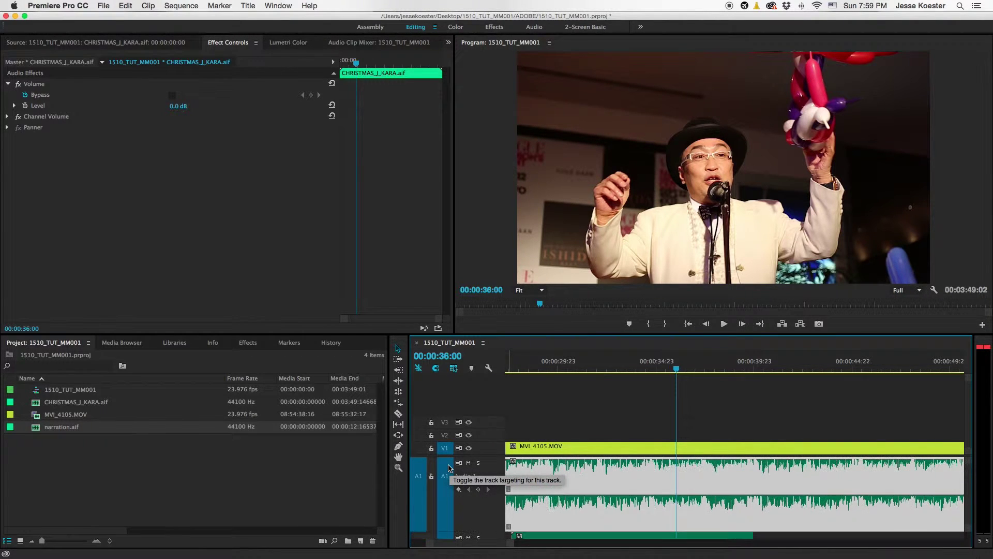
{"action": "left_click_drag", "start_coordinate": [966, 457], "coordinate": [966, 419]}
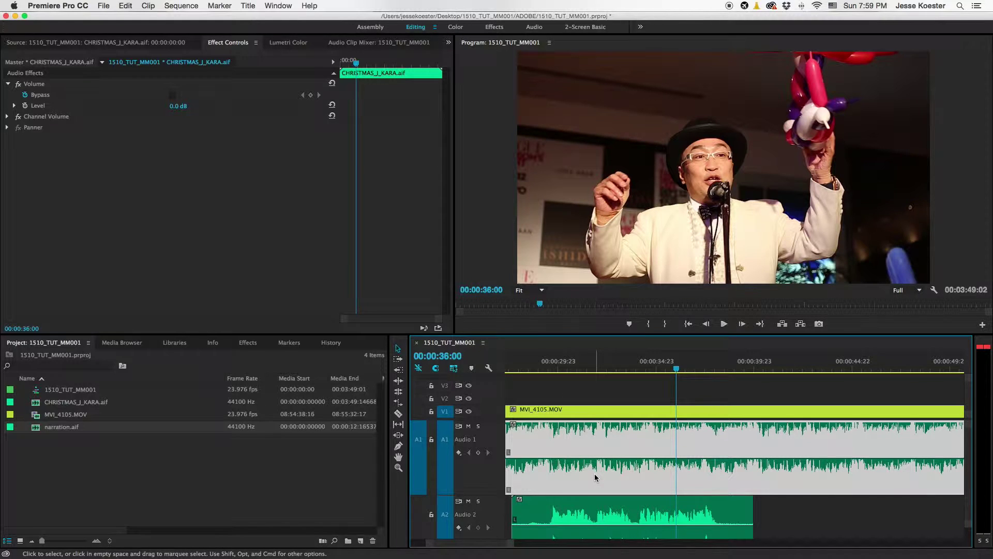
Mute track A1 and play the narration on its own from about 00:00:29:07.
{"action": "scroll", "coordinate": [595, 486], "scroll_direction": "down", "scroll_amount": 3}
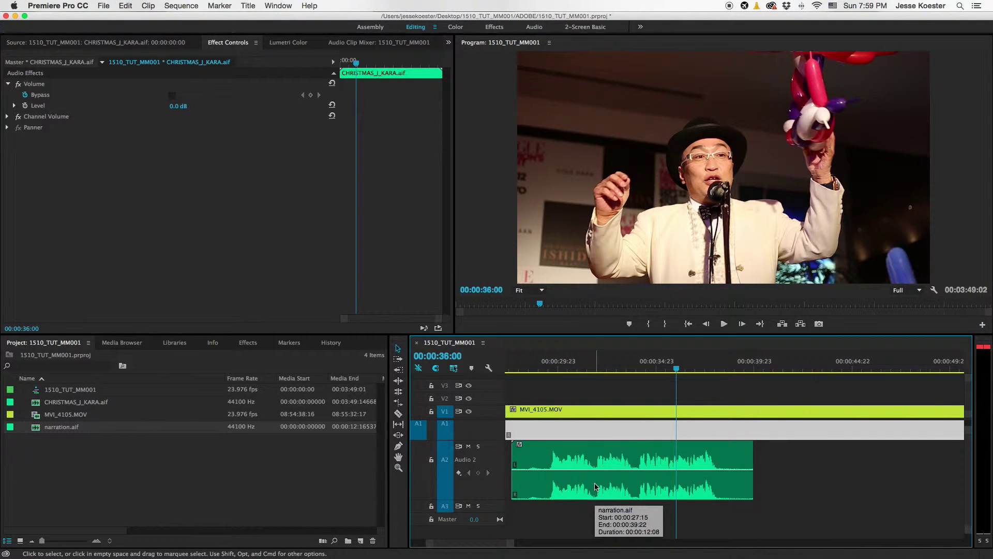
{"action": "scroll", "coordinate": [595, 486], "scroll_direction": "up", "scroll_amount": 2}
{"action": "scroll", "coordinate": [586, 494], "scroll_direction": "up", "scroll_amount": 1}
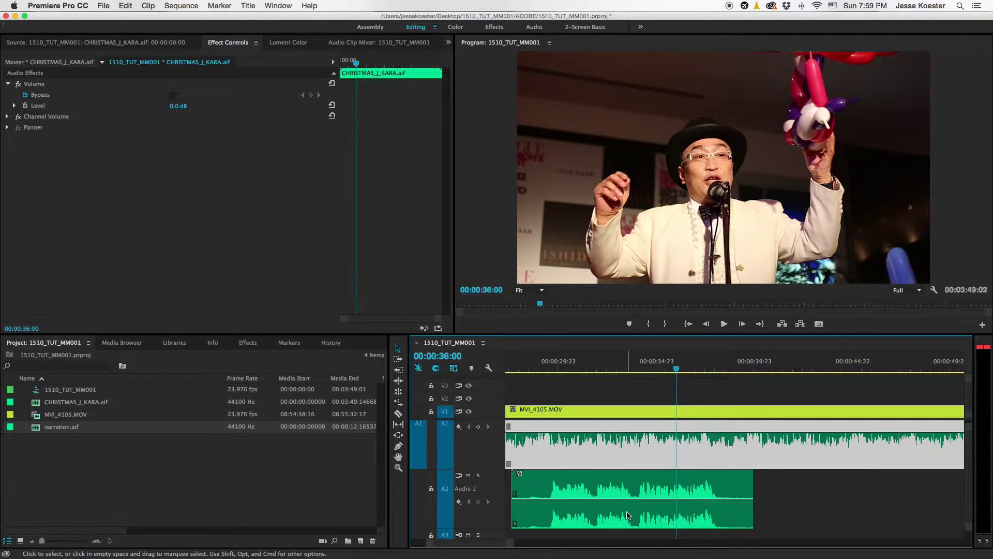
{"action": "scroll", "coordinate": [582, 507], "scroll_direction": "up", "scroll_amount": 2}
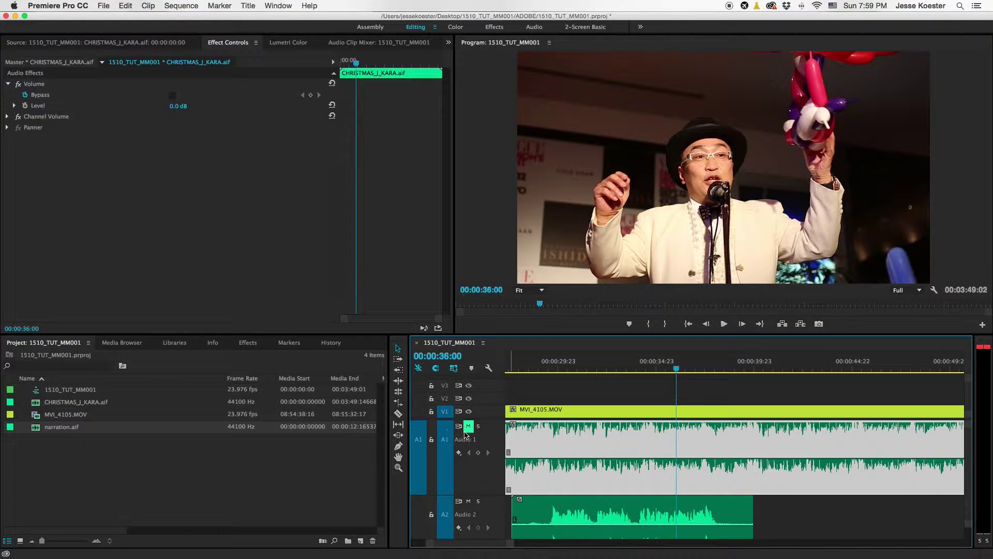
{"action": "left_click", "coordinate": [546, 370]}
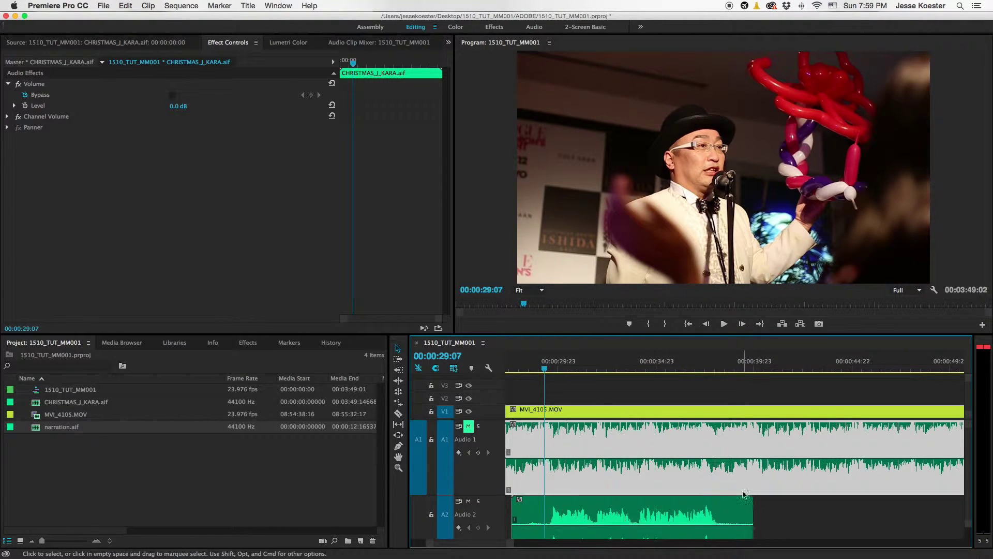
{"action": "scroll", "coordinate": [744, 493], "scroll_direction": "down", "scroll_amount": 4}
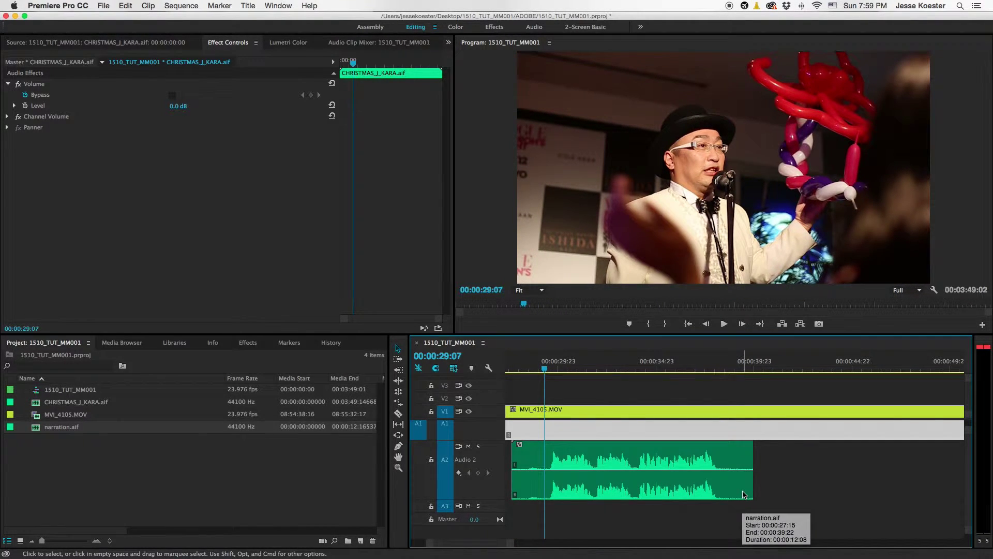
{"action": "key", "text": "space"}
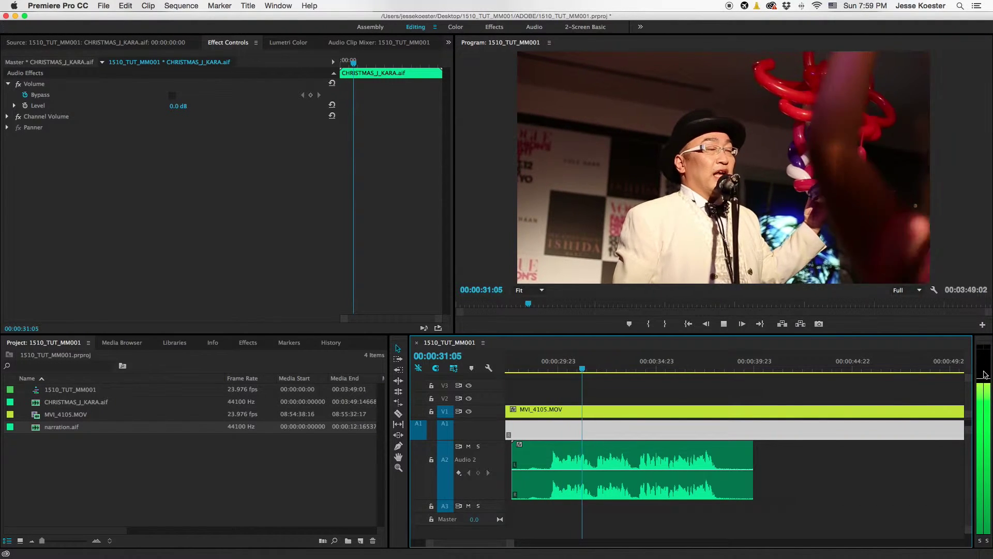
Widen the audio meters to show their dB scale, and play more of the narration to check its level.
{"action": "left_click_drag", "start_coordinate": [974, 376], "coordinate": [950, 382]}
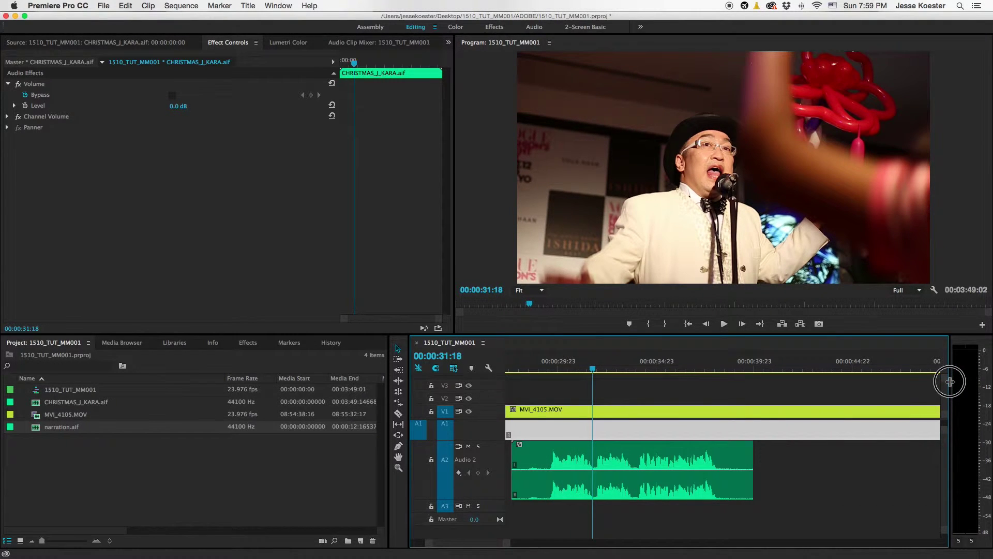
{"action": "key", "text": "space"}
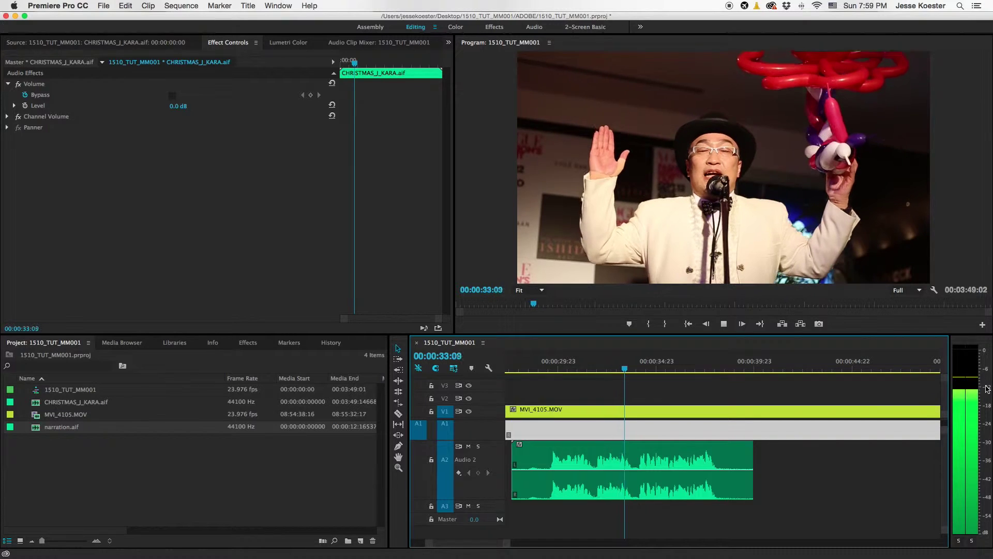
{"action": "key", "text": "space"}
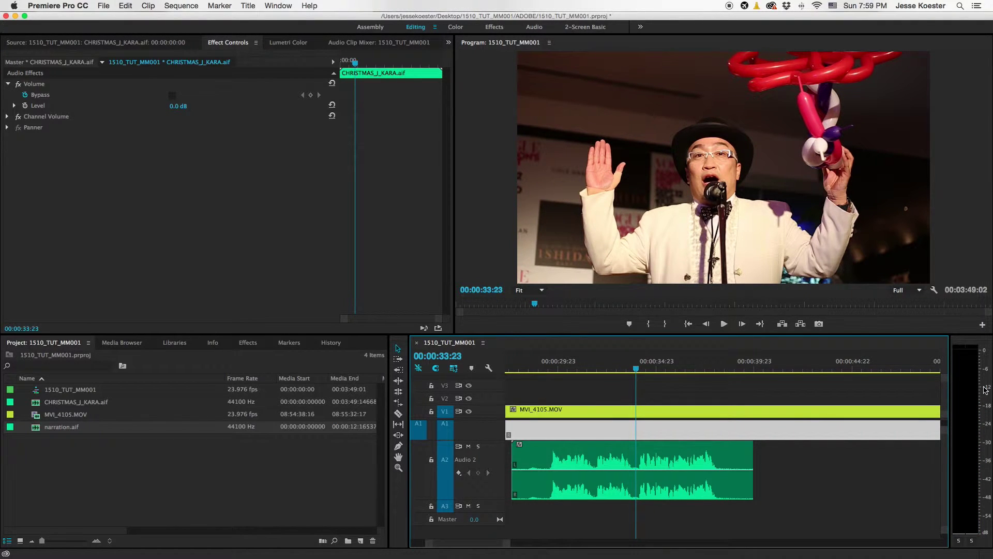
Try raising the narration clip's volume line to about 4 dB and play it to check the meters.
{"action": "left_click_drag", "start_coordinate": [694, 474], "coordinate": [690, 460]}
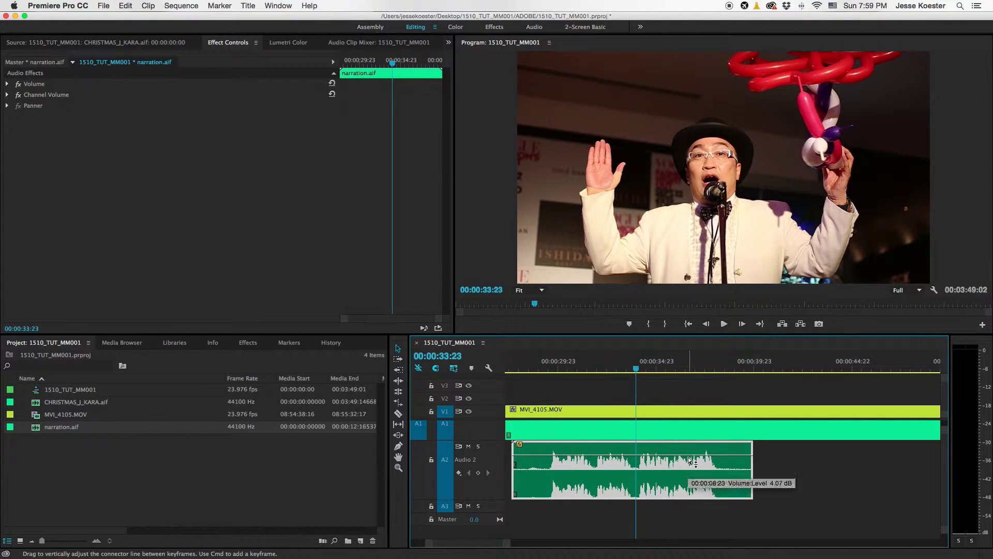
{"action": "key", "text": "space"}
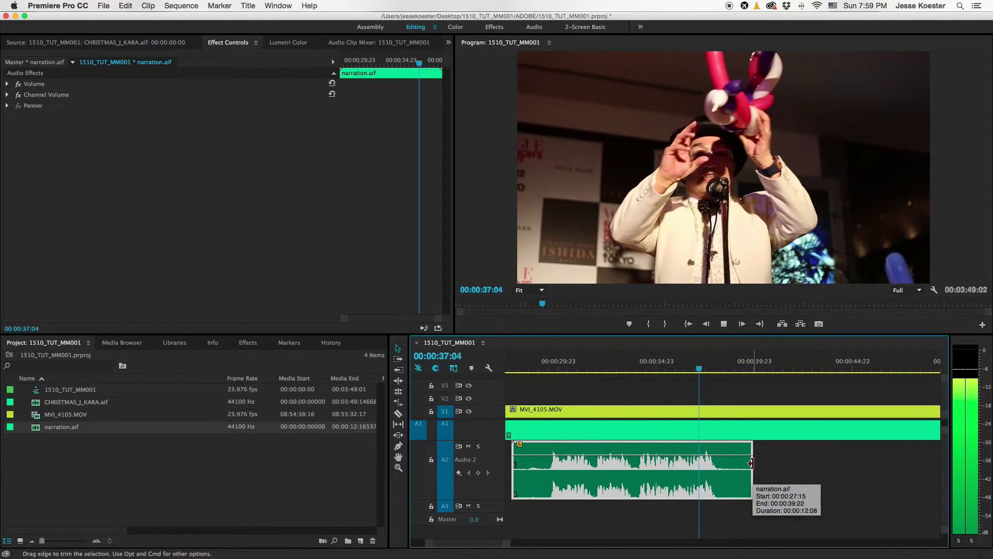
{"action": "key", "text": "space"}
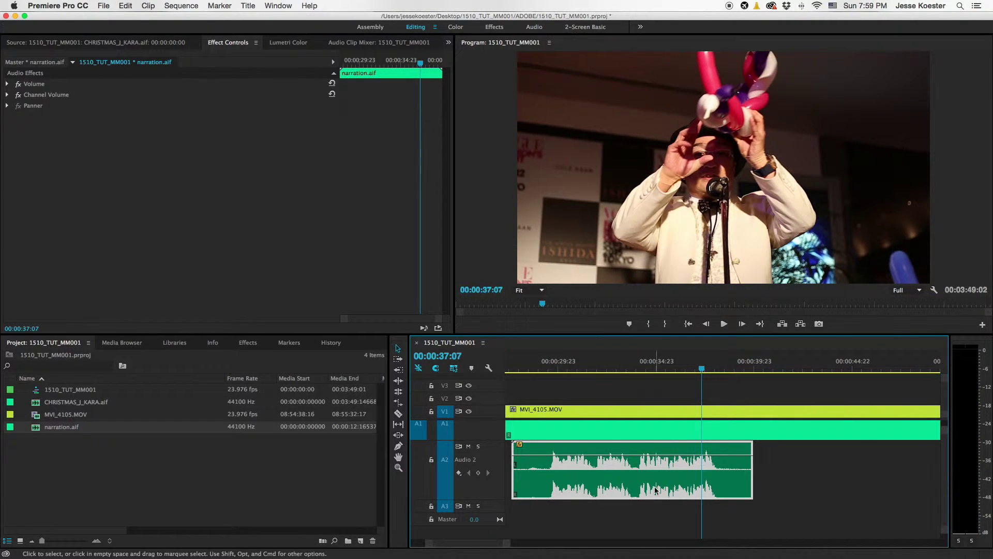
Raise the narration clip's volume line close to the upper edge of its channel and play it from about 29 seconds.
{"action": "left_click_drag", "start_coordinate": [636, 459], "coordinate": [633, 448]}
{"action": "left_click", "coordinate": [553, 367]}
{"action": "key", "text": "space"}
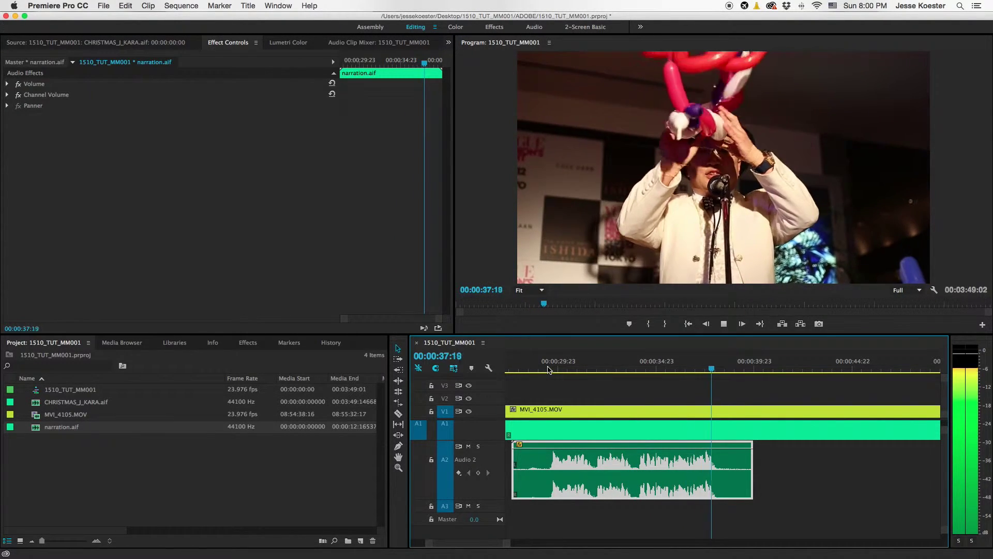
{"action": "key", "text": "space"}
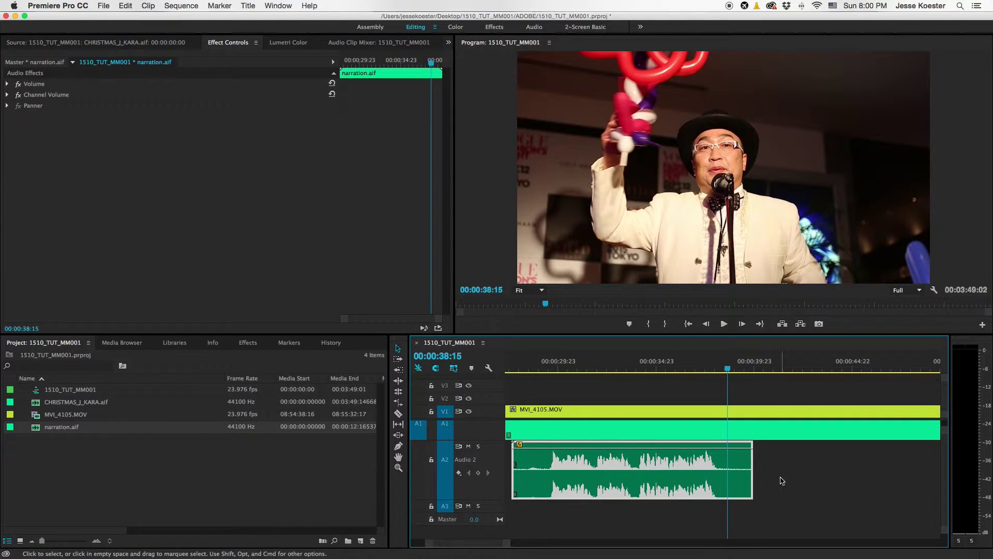
Try lowering the music clip's volume line on track A1 to -6.7 dB.
{"action": "key", "text": "alt+="}
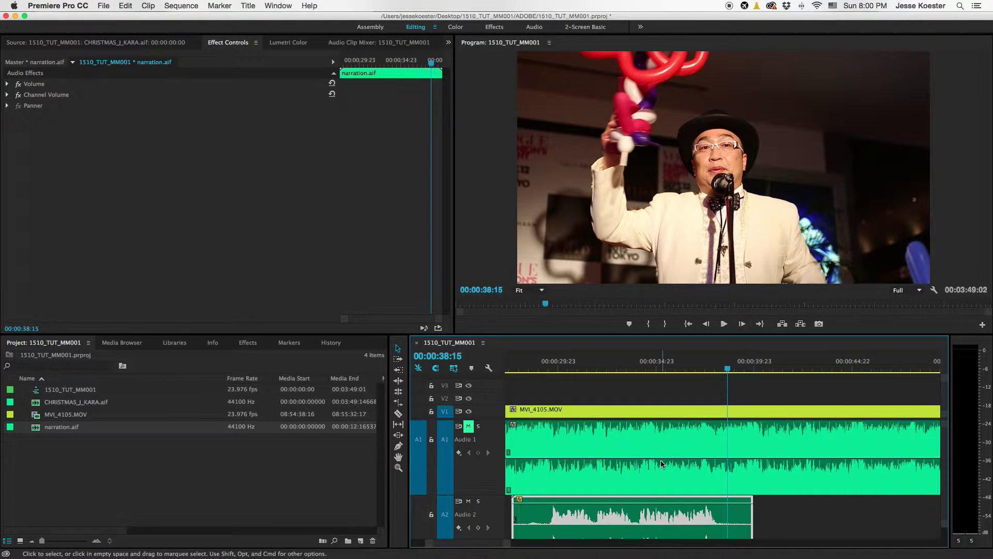
{"action": "key", "text": "minus"}
{"action": "left_click_drag", "start_coordinate": [655, 462], "coordinate": [655, 481]}
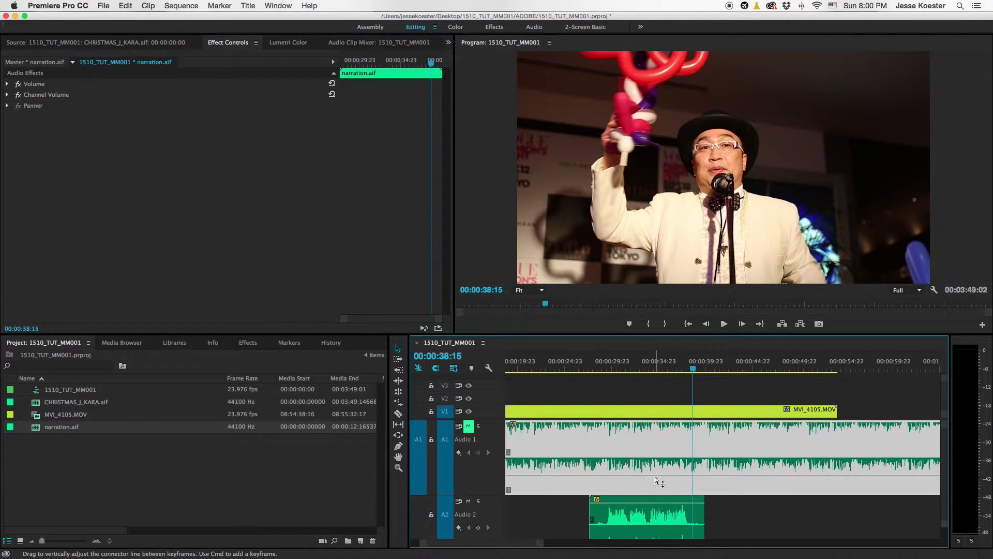
Unmute track A1 and play the music and narration together from just before the narration starts.
{"action": "left_click", "coordinate": [585, 368]}
{"action": "key", "text": "space"}
{"action": "key", "text": "space"}
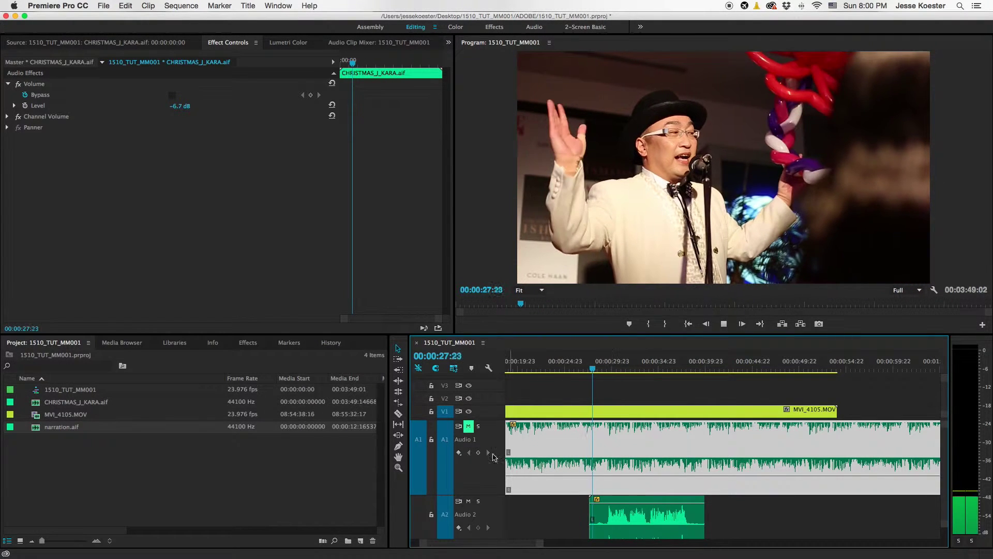
{"action": "key", "text": "space"}
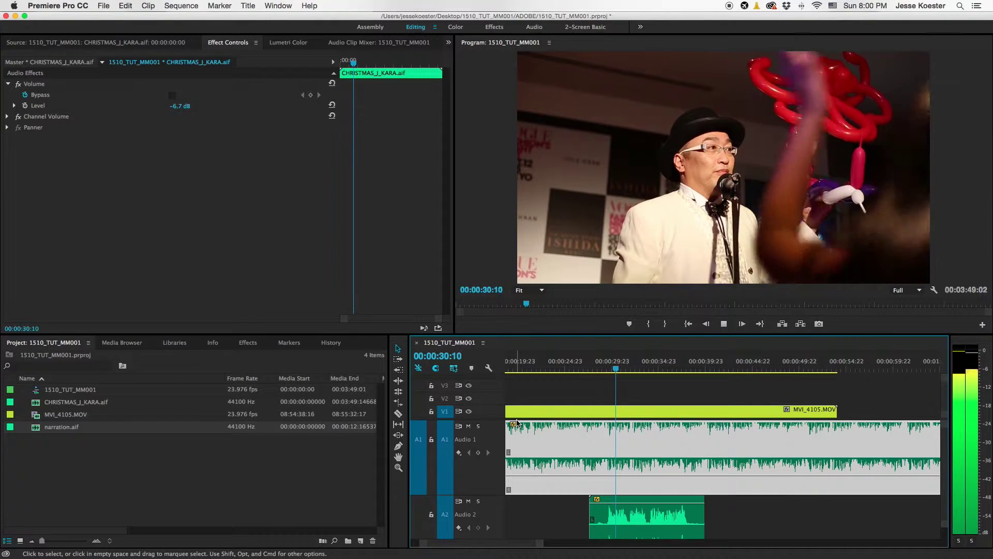
{"action": "key", "text": "space"}
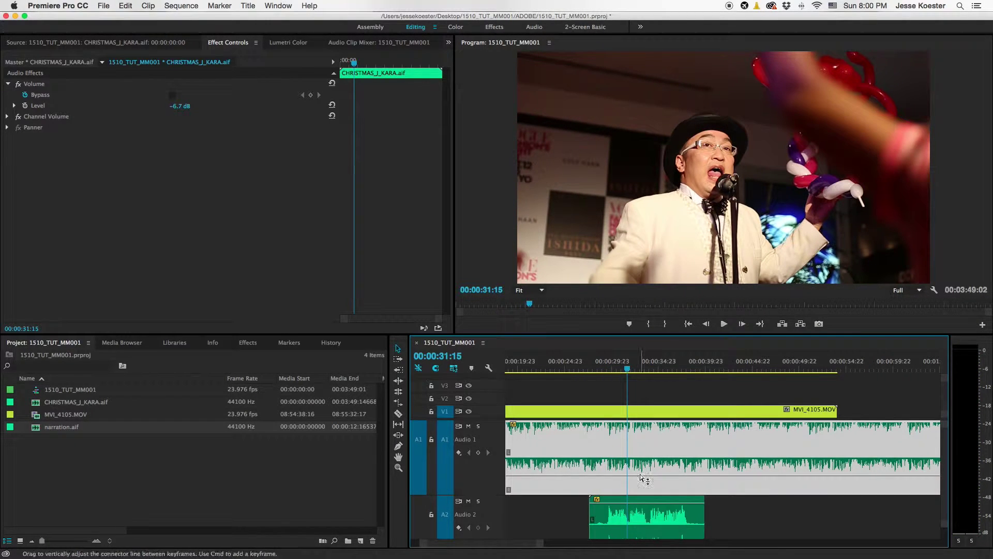
Try the music clip's volume at -12.2 dB and play it under the narration.
{"action": "left_click_drag", "start_coordinate": [644, 511], "coordinate": [643, 487]}
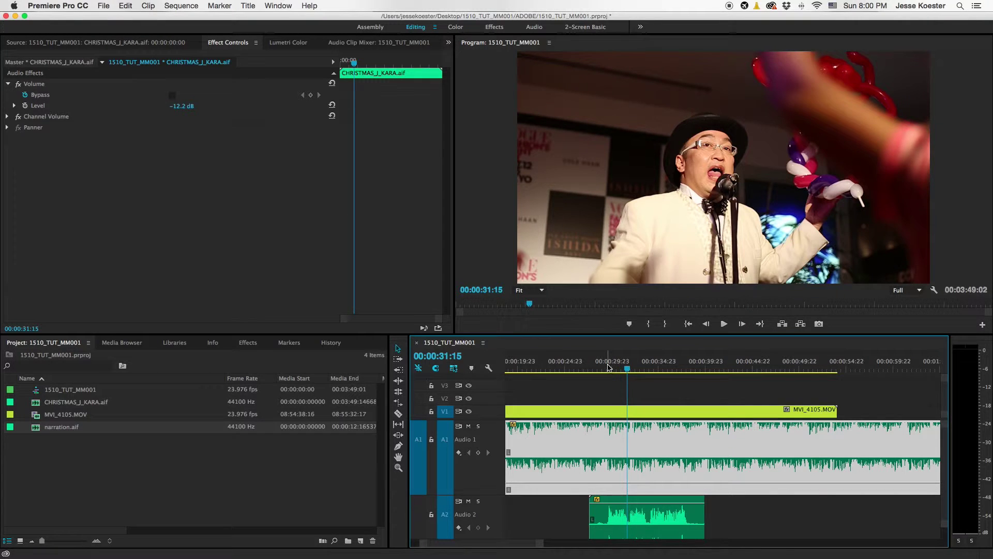
{"action": "left_click", "coordinate": [608, 368]}
{"action": "key", "text": "space"}
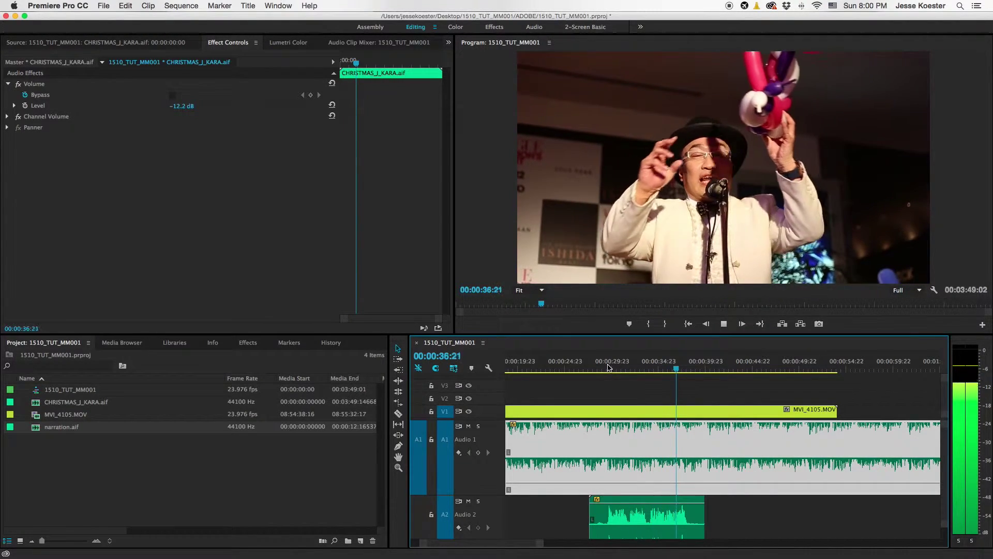
{"action": "key", "text": "space"}
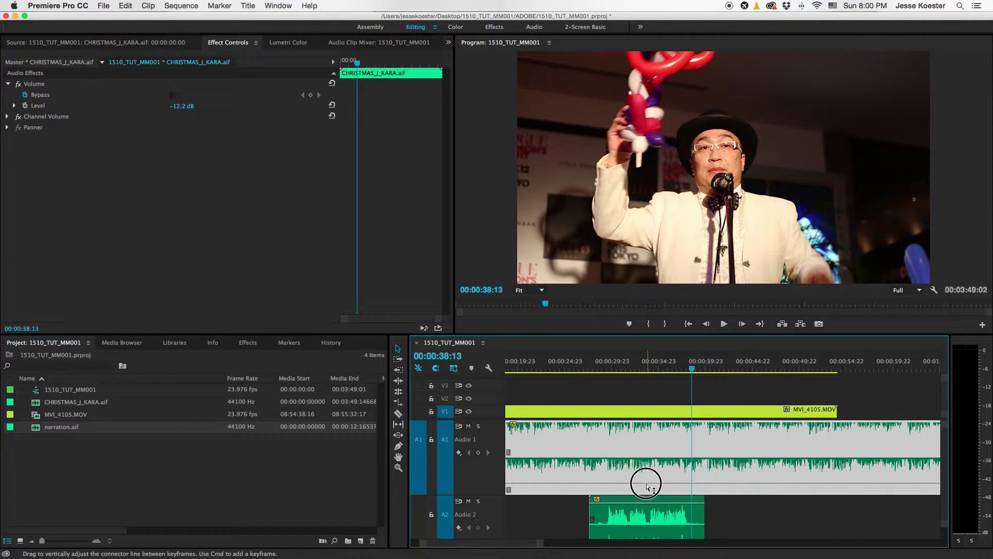
Try the music clip's volume at -18.6 dB and play the mix from about 29 seconds.
{"action": "left_click_drag", "start_coordinate": [659, 482], "coordinate": [659, 485]}
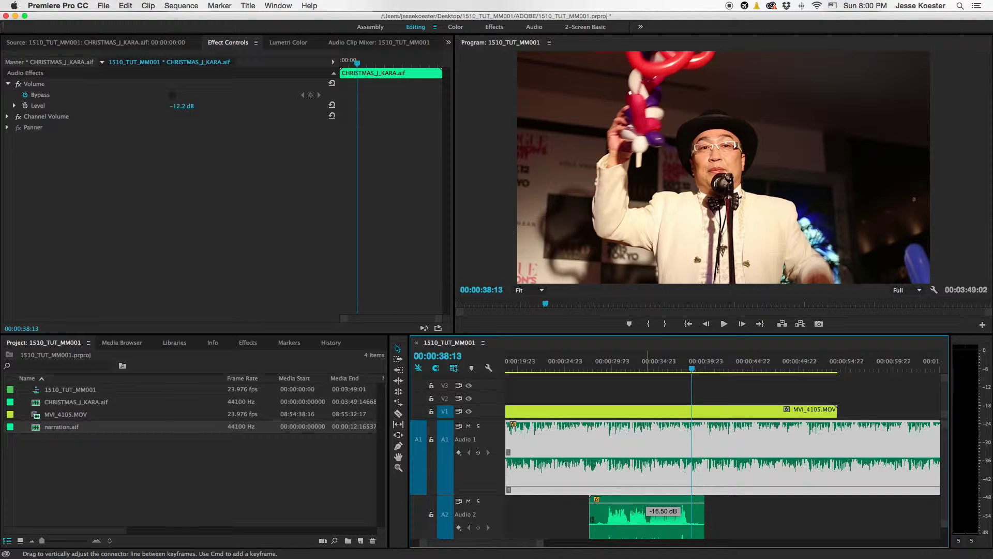
{"action": "left_click_drag", "start_coordinate": [644, 518], "coordinate": [644, 518]}
{"action": "left_click", "coordinate": [608, 371]}
{"action": "key", "text": "space"}
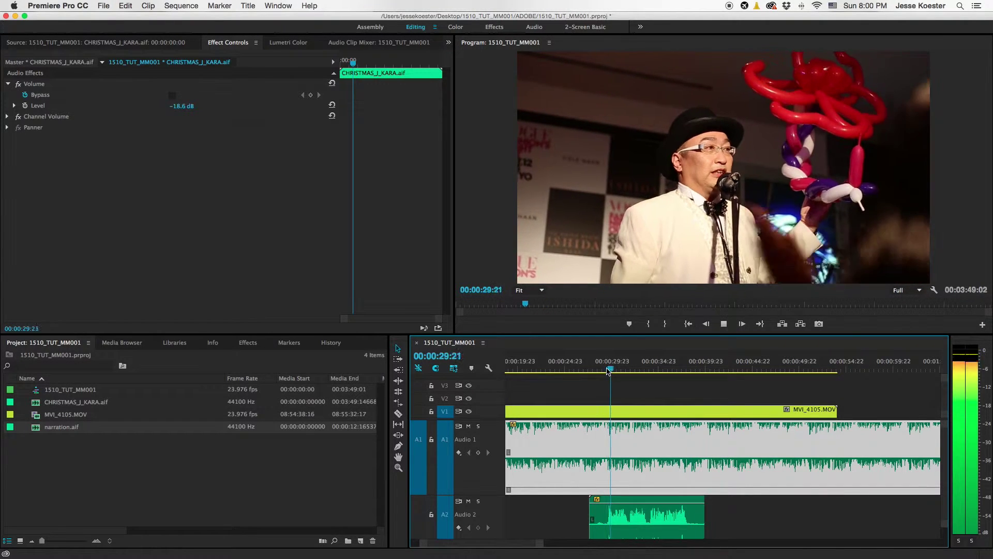
{"action": "key", "text": "space"}
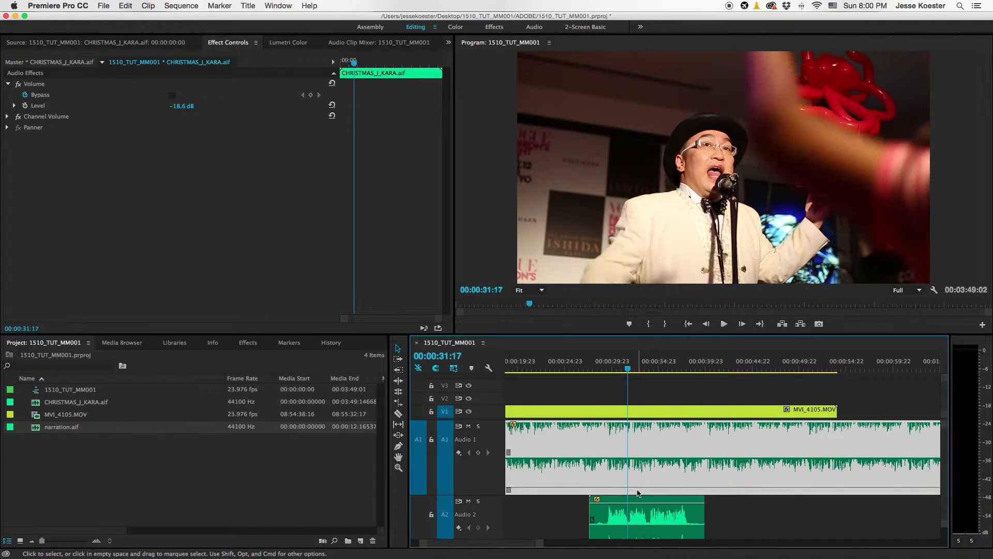
Set the music clip's volume to -15.6 dB and play it under the narration to check the mix.
{"action": "left_click_drag", "start_coordinate": [639, 490], "coordinate": [640, 484]}
{"action": "left_click_drag", "start_coordinate": [648, 518], "coordinate": [648, 518]}
{"action": "key", "text": "space"}
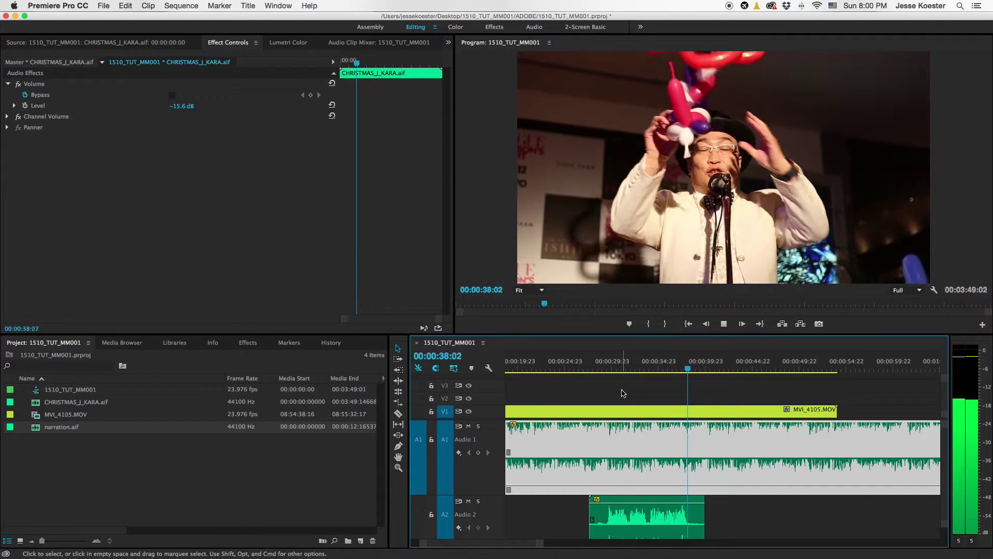
{"action": "key", "text": "space"}
Play the music near the start of the sequence, before the narration, to check its level on its own.
{"action": "key", "text": "minus"}
{"action": "key", "text": "minus"}
{"action": "key", "text": "minus"}
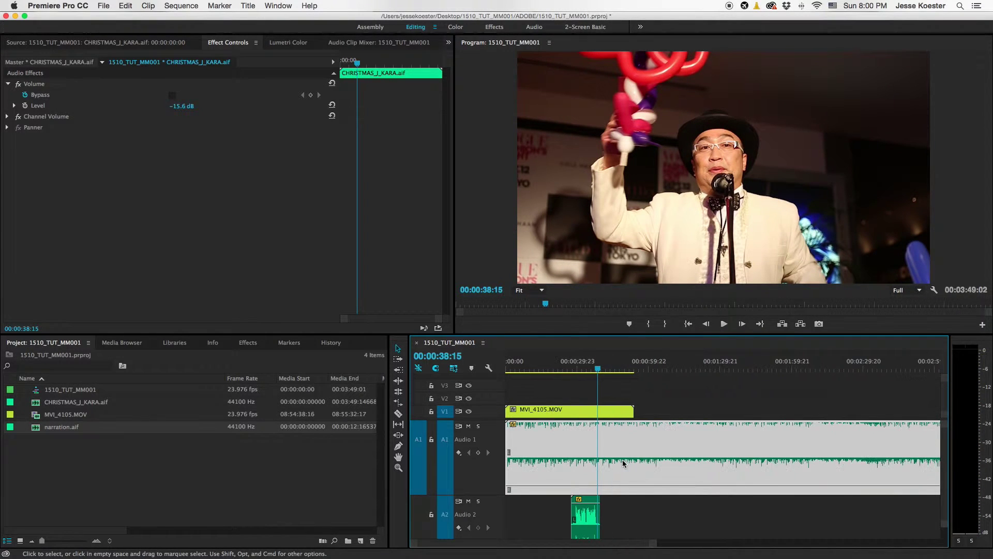
{"action": "left_click_drag", "start_coordinate": [596, 375], "coordinate": [517, 372]}
{"action": "key", "text": "space"}
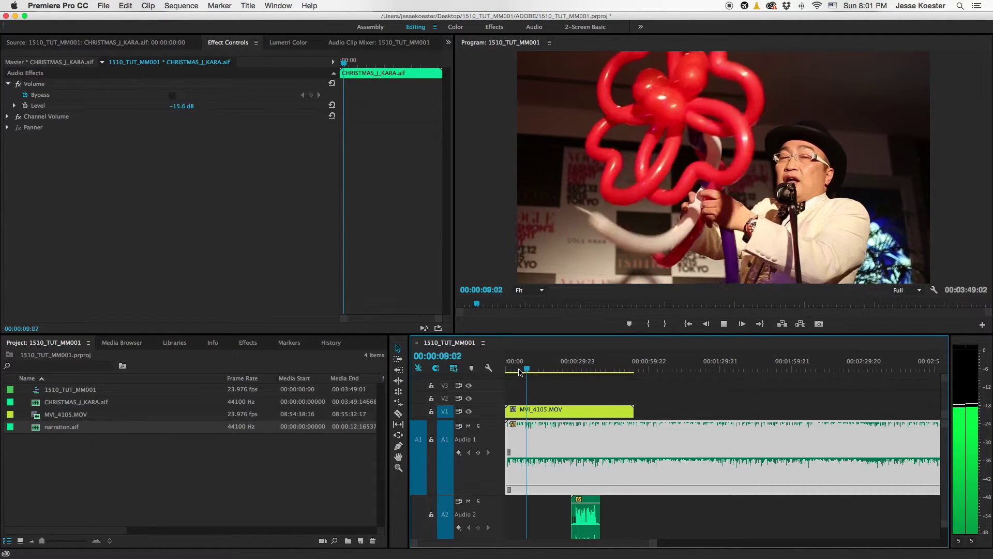
Add four volume keyframes to the music clip around the narration, raise its level before them to -3.9 dB and play it.
{"action": "key", "text": "space"}
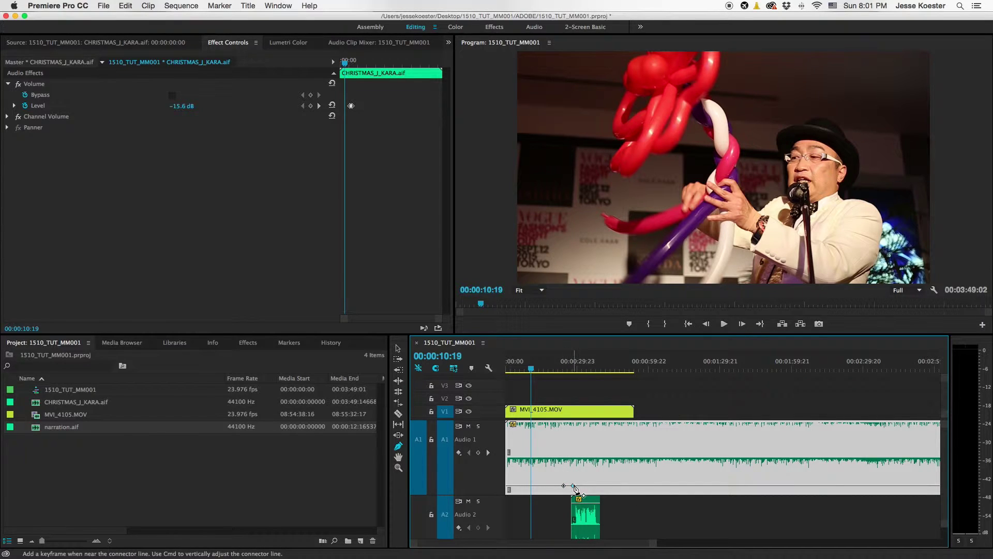
{"action": "left_click", "coordinate": [607, 486]}
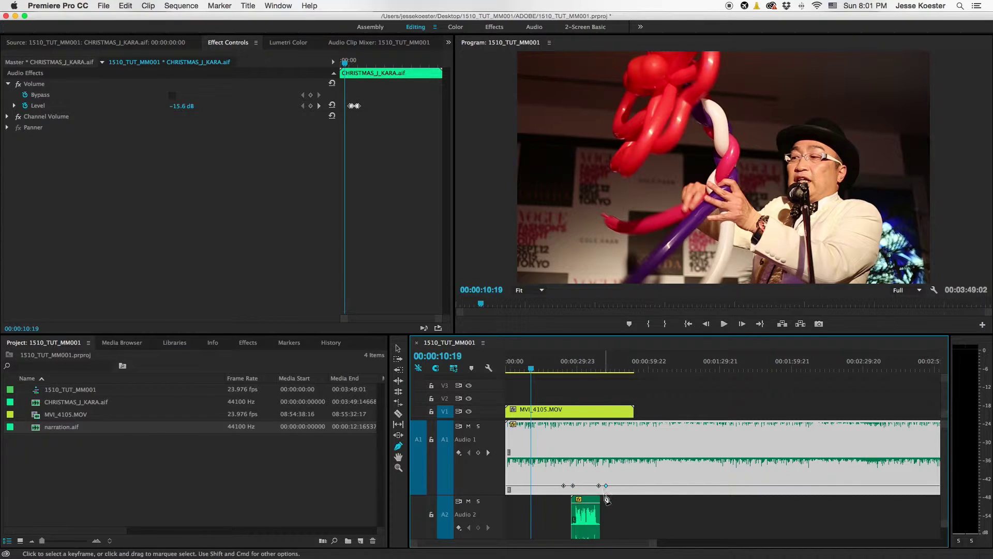
{"action": "left_click", "coordinate": [546, 467]}
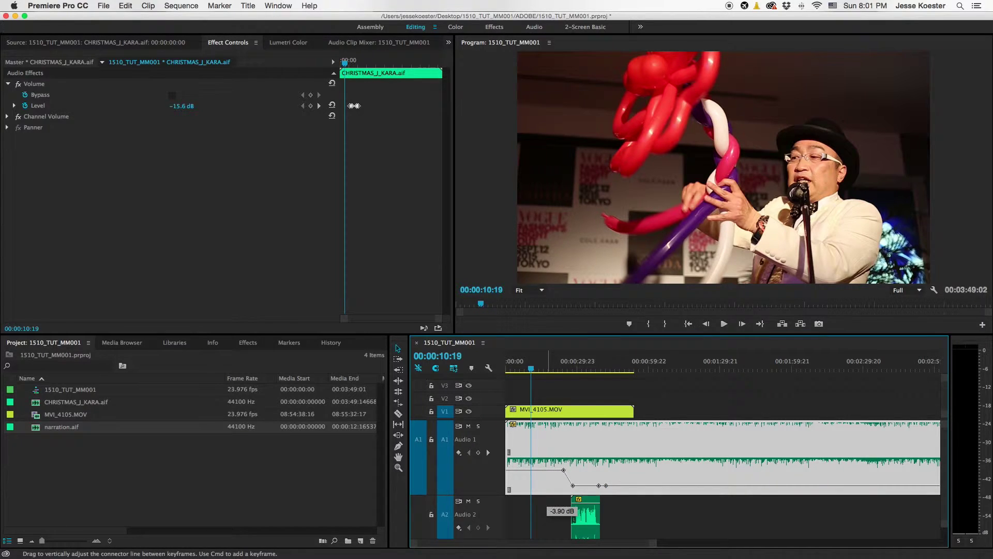
{"action": "key", "text": "space"}
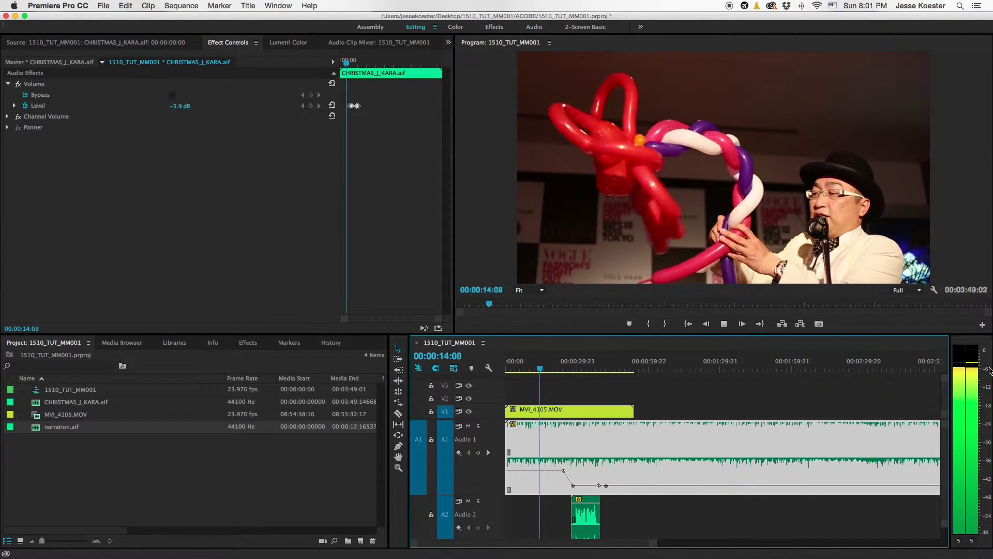
{"action": "key", "text": "space"}
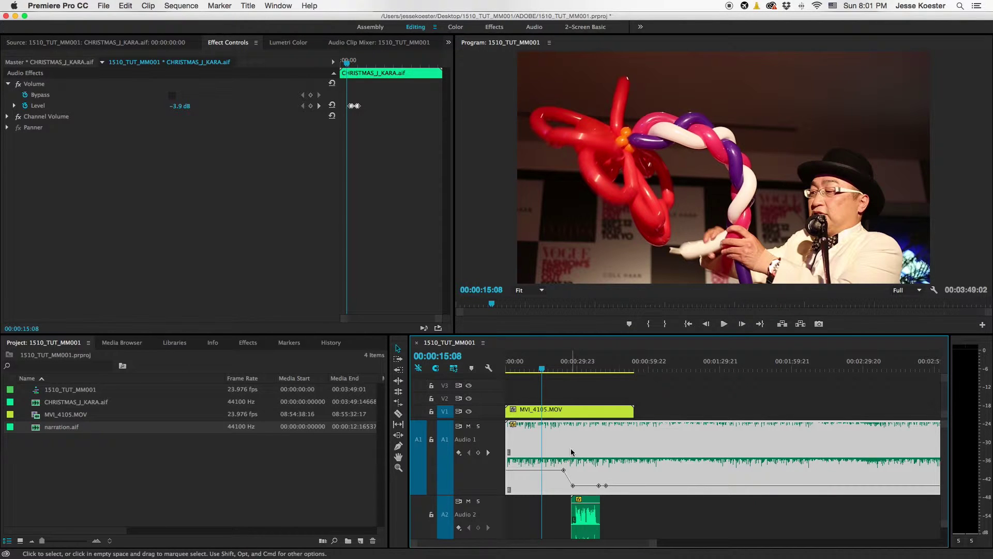
Play the fade-down before the narration and shift its two keyframes so that it begins at 00:00:27:14, where the narration clip starts.
{"action": "left_click", "coordinate": [560, 369]}
{"action": "key", "text": "space"}
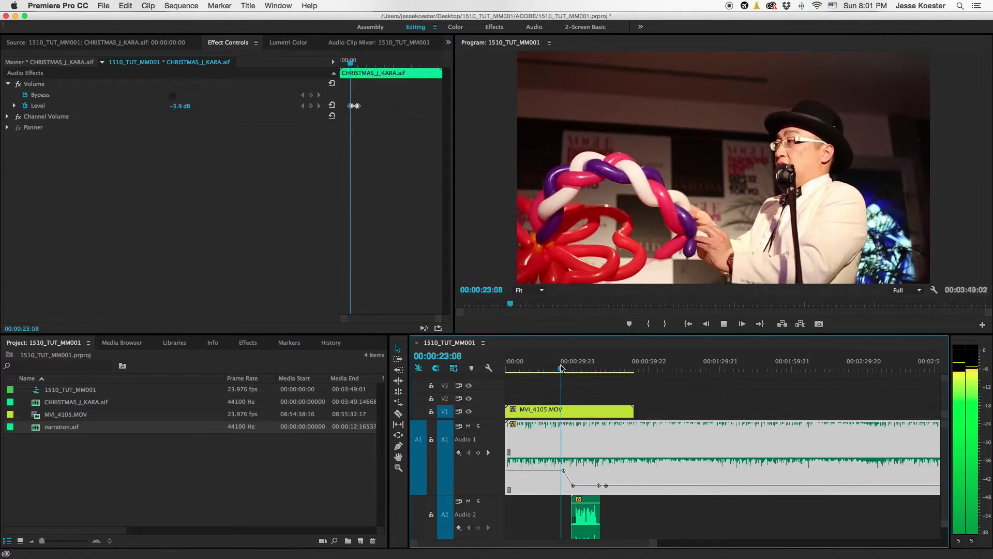
{"action": "key", "text": "="}
{"action": "key", "text": "="}
{"action": "key", "text": "="}
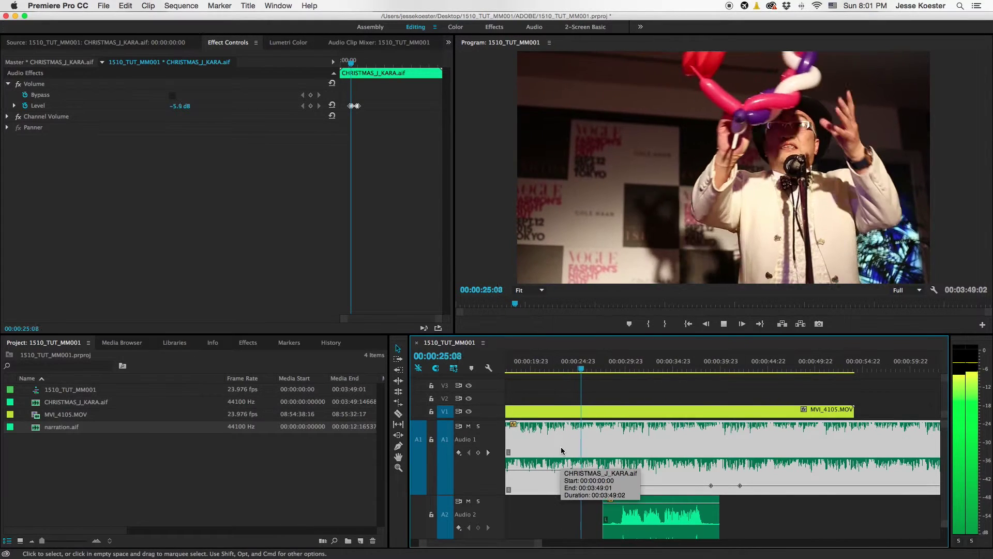
{"action": "key", "text": "space"}
{"action": "left_click_drag", "start_coordinate": [609, 486], "coordinate": [583, 469]}
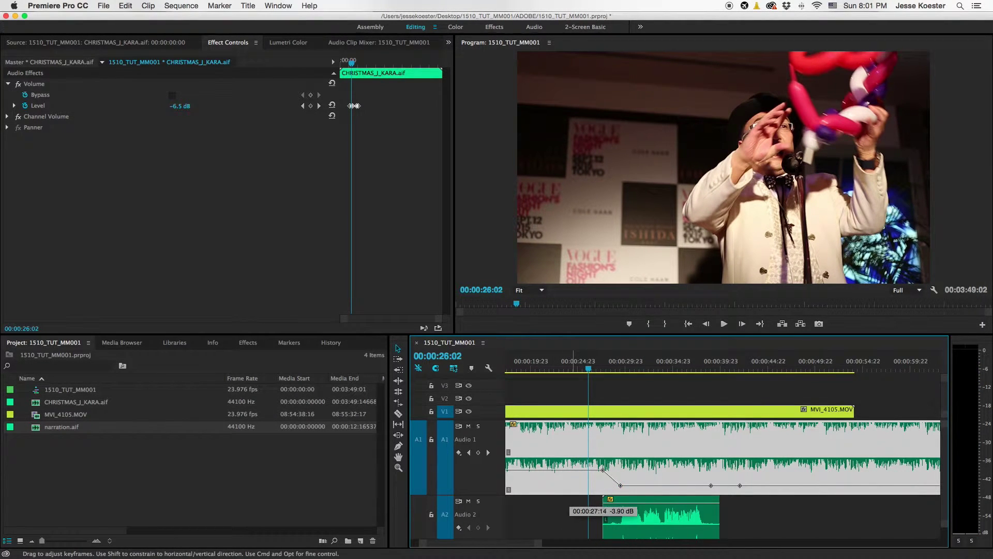
Play the mix through the shifted fade-down and into the narration, restarting from about 24 seconds, to check the transition.
{"action": "key", "text": "space"}
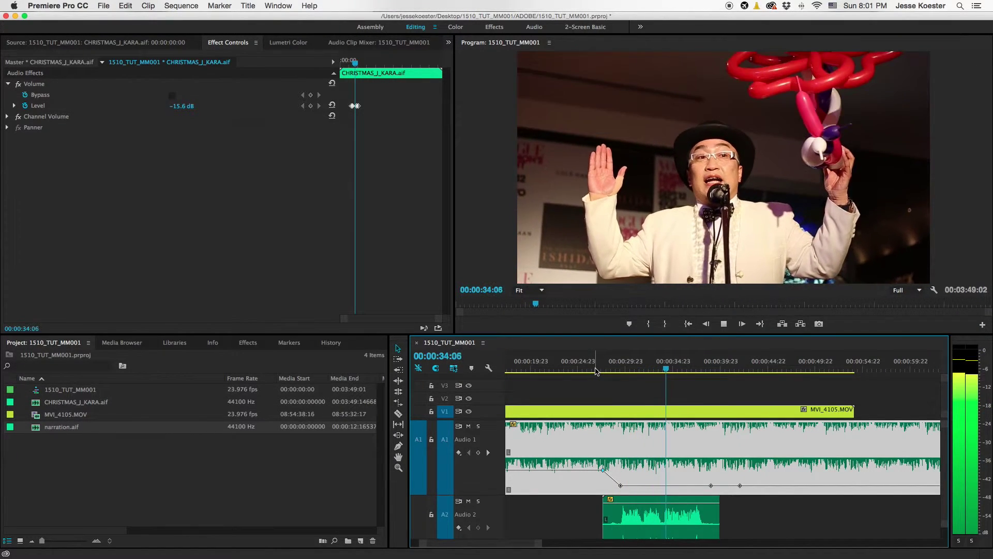
{"action": "key", "text": "space"}
{"action": "left_click_drag", "start_coordinate": [596, 371], "coordinate": [574, 366]}
{"action": "key", "text": "space"}
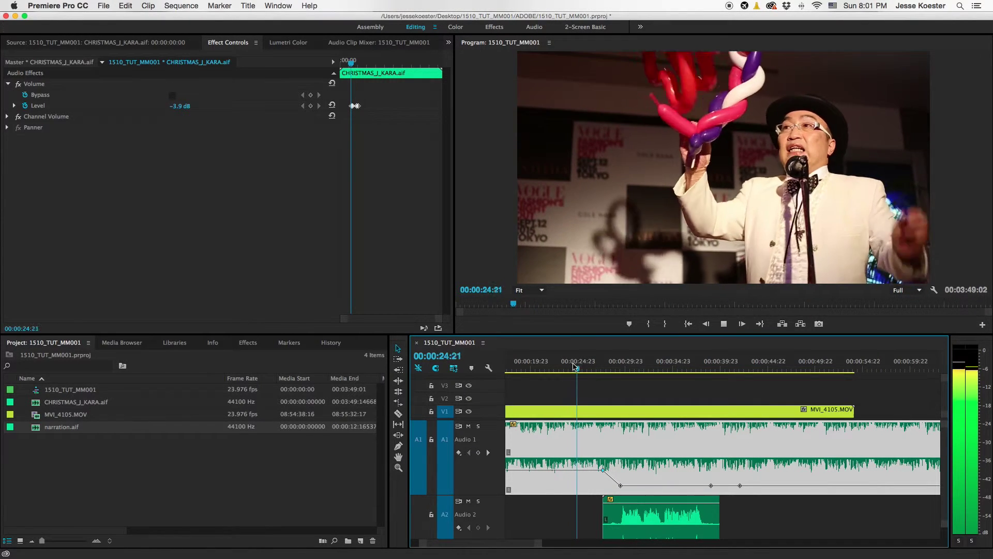
{"action": "key", "text": "space"}
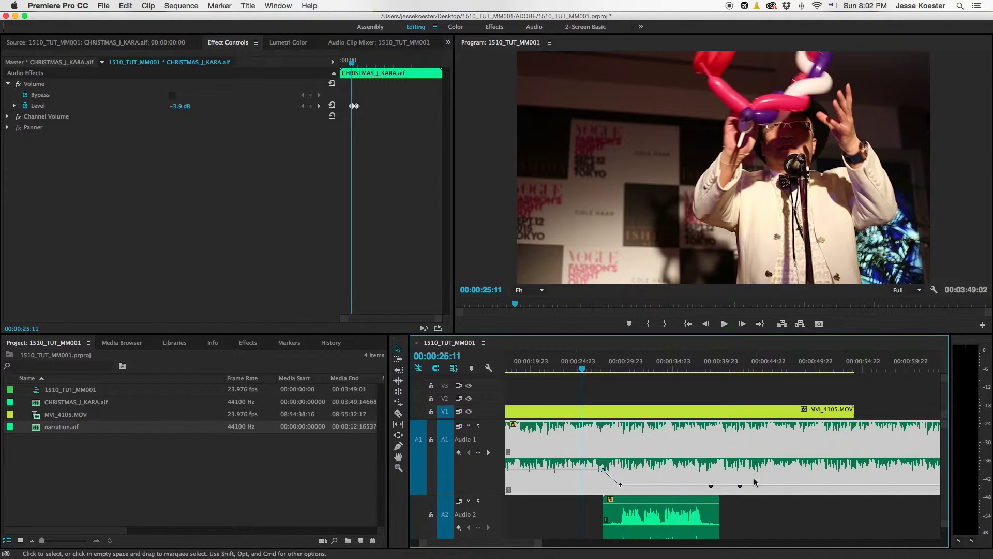
Raise the music's last volume keyframe after the narration to -3.9 dB and play the fade-up from about 35 seconds.
{"action": "left_click_drag", "start_coordinate": [741, 485], "coordinate": [740, 483]}
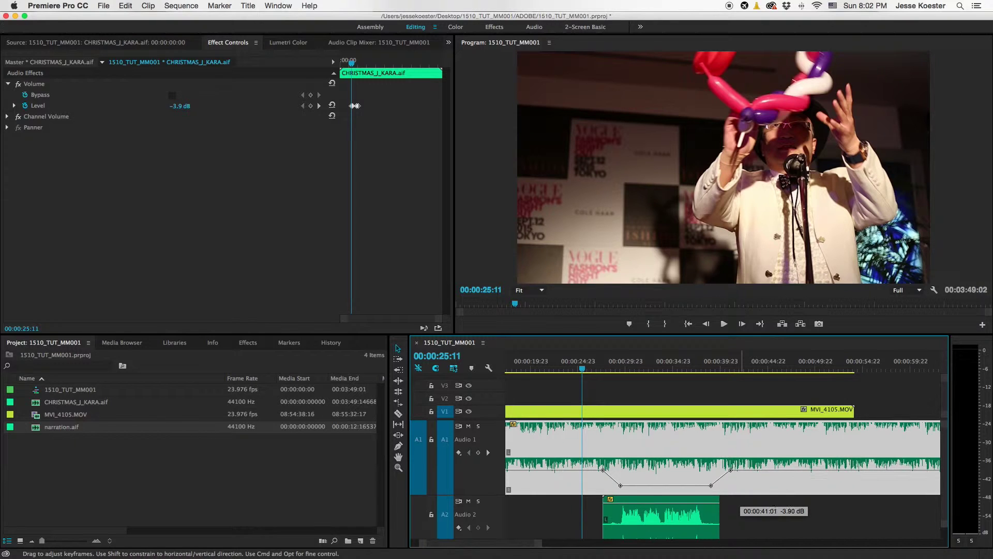
{"action": "left_click", "coordinate": [682, 368]}
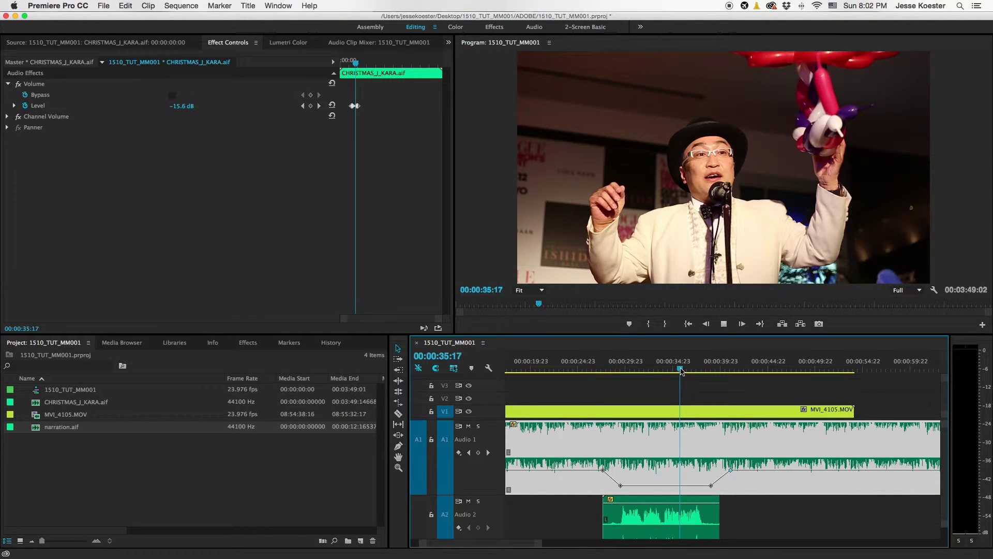
{"action": "key", "text": "space"}
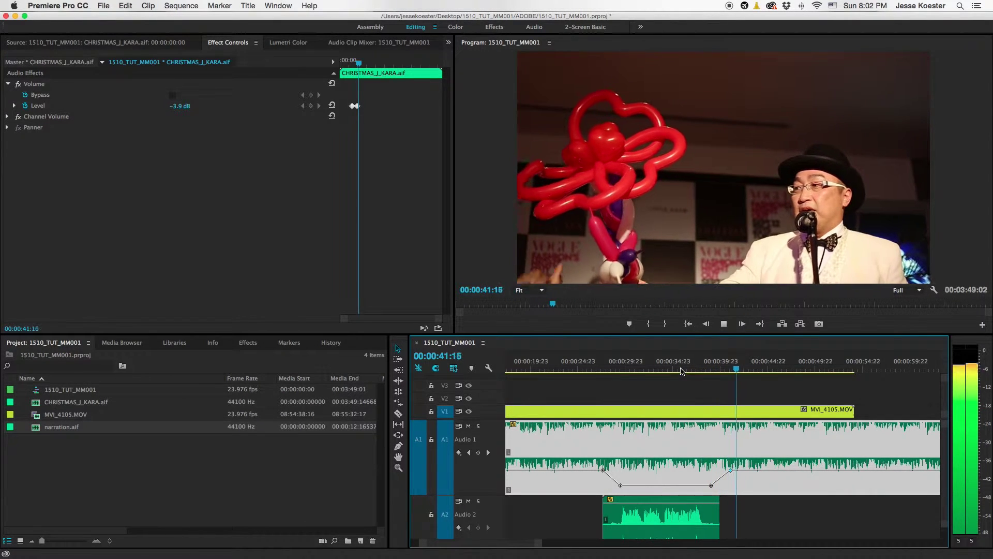
{"action": "key", "text": "space"}
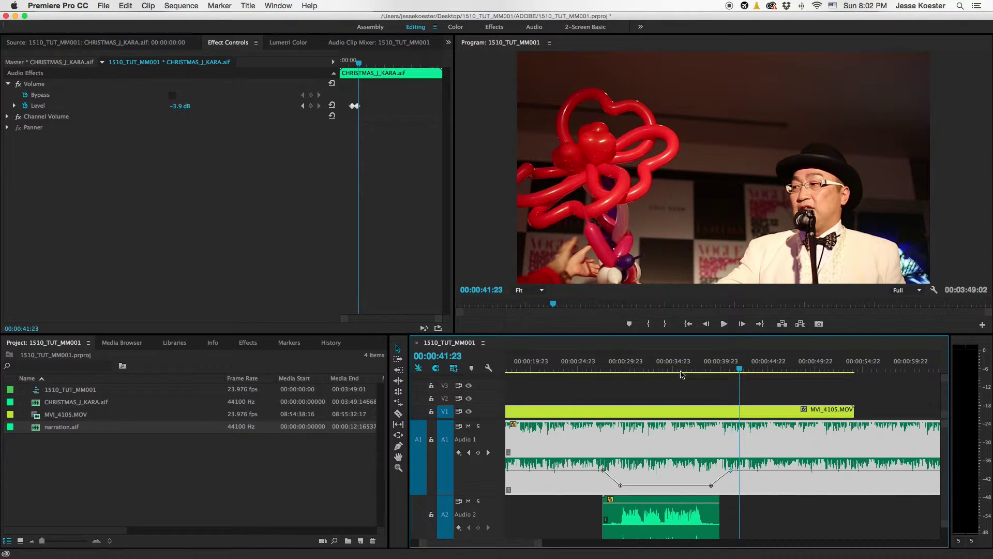
Move the fade-up's two keyframes earlier together so that it starts at 00:00:37:12, and play the end of the narration.
{"action": "left_click", "coordinate": [711, 485]}
{"action": "left_click_drag", "start_coordinate": [715, 486], "coordinate": [708, 486]}
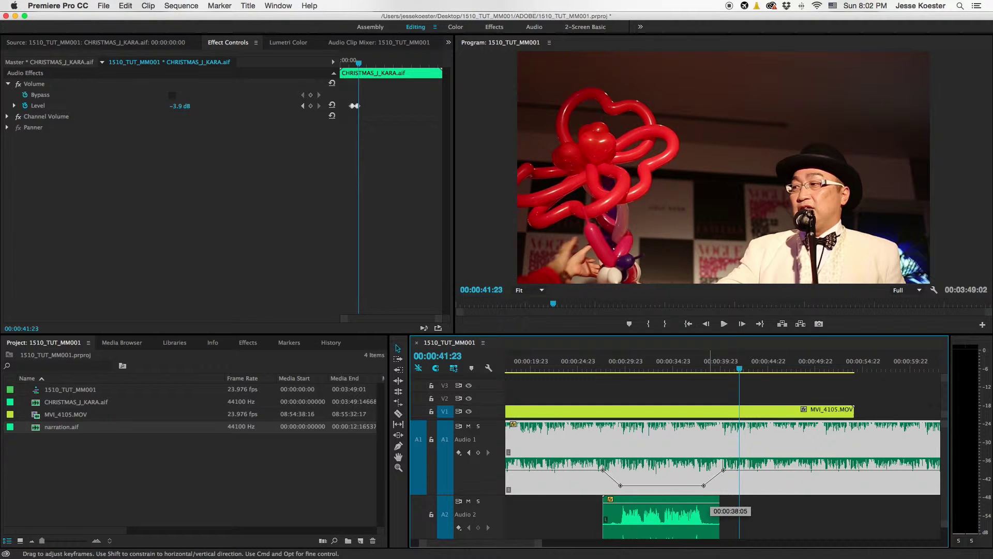
{"action": "left_click", "coordinate": [688, 372]}
{"action": "key", "text": "space"}
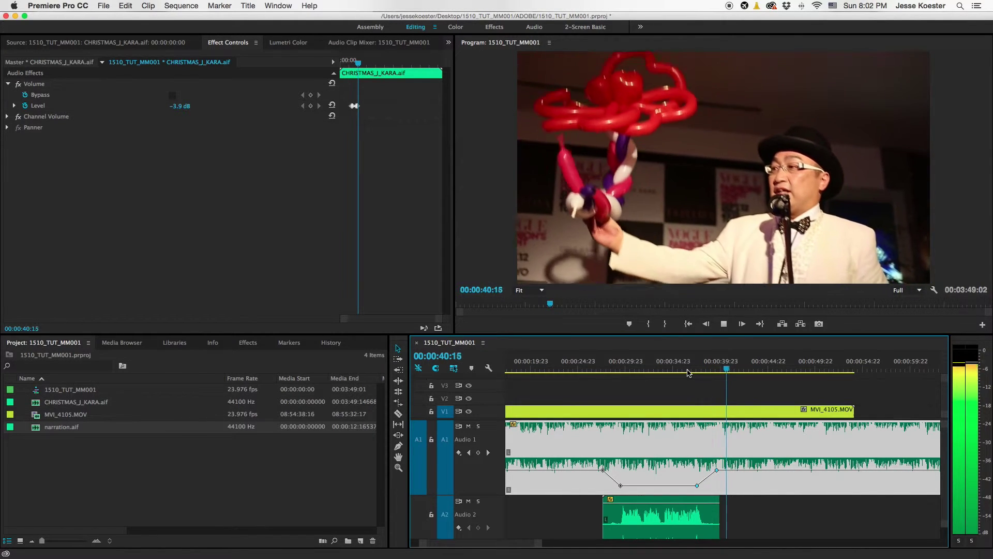
{"action": "key", "text": "space"}
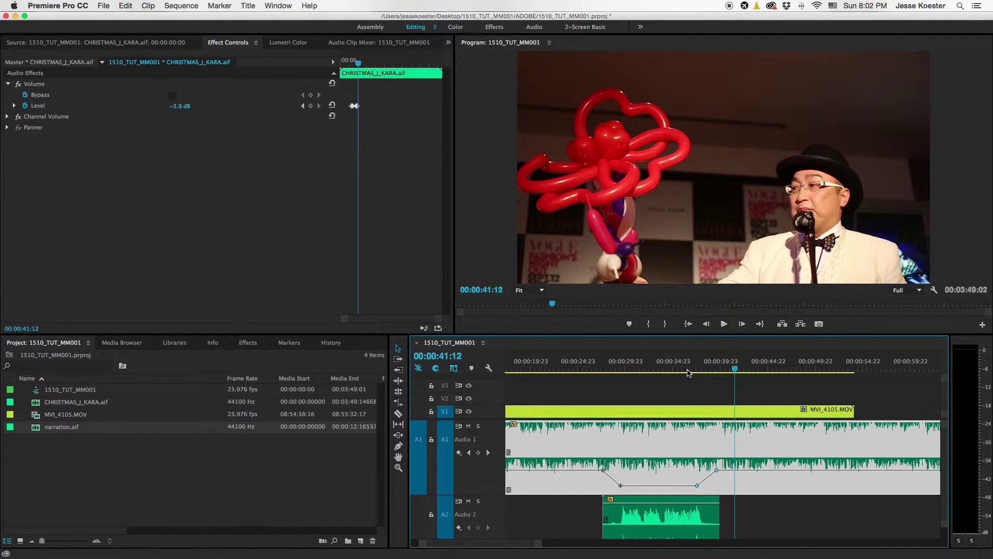
Shorten the fade-up by moving the last keyframe to 00:00:38:02 at -5.05 dB, and play across it.
{"action": "left_click", "coordinate": [778, 529]}
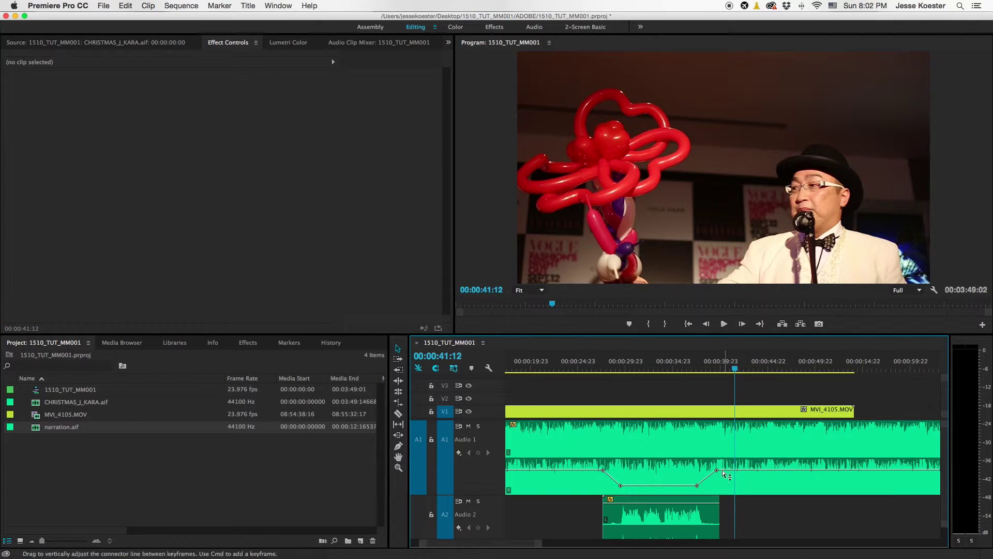
{"action": "left_click_drag", "start_coordinate": [718, 469], "coordinate": [703, 473]}
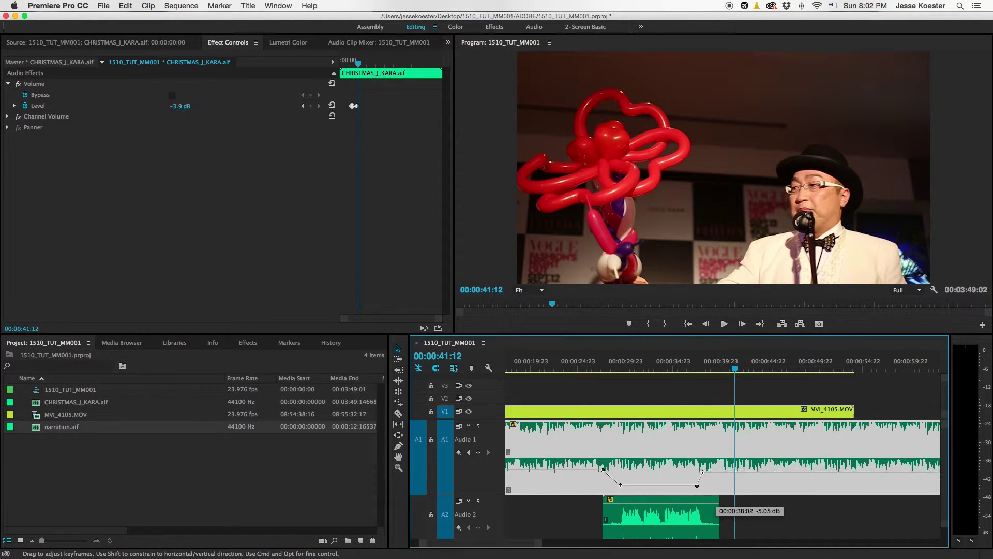
{"action": "left_click", "coordinate": [692, 369]}
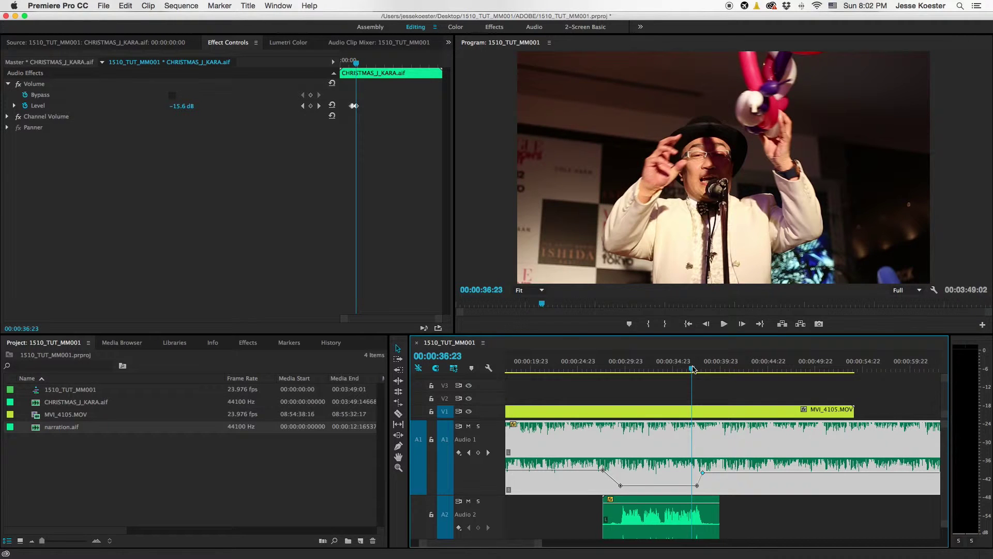
{"action": "key", "text": "space"}
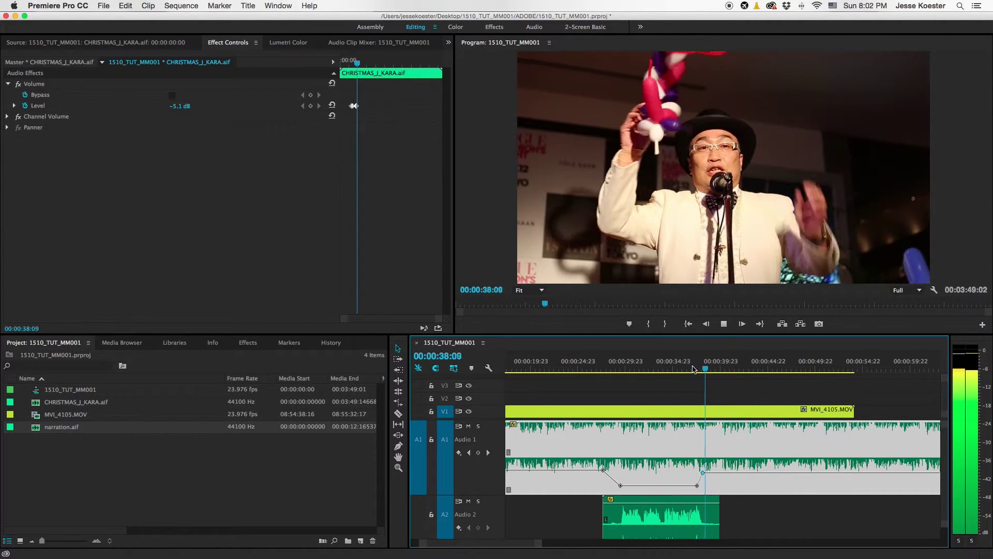
{"action": "key", "text": "space"}
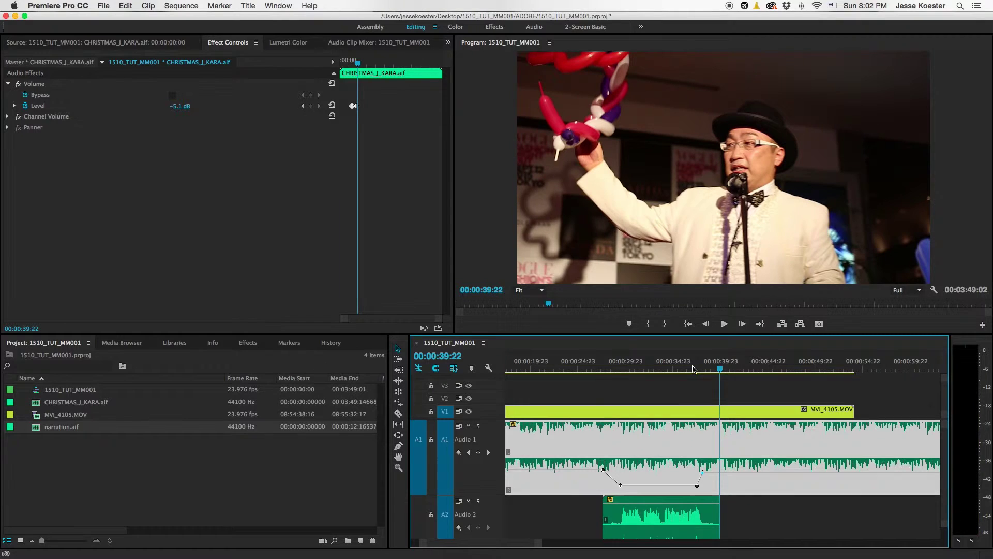
Select the music clip and step through its volume keyframes in Effect Controls to examine their levels.
{"action": "left_click", "coordinate": [776, 514]}
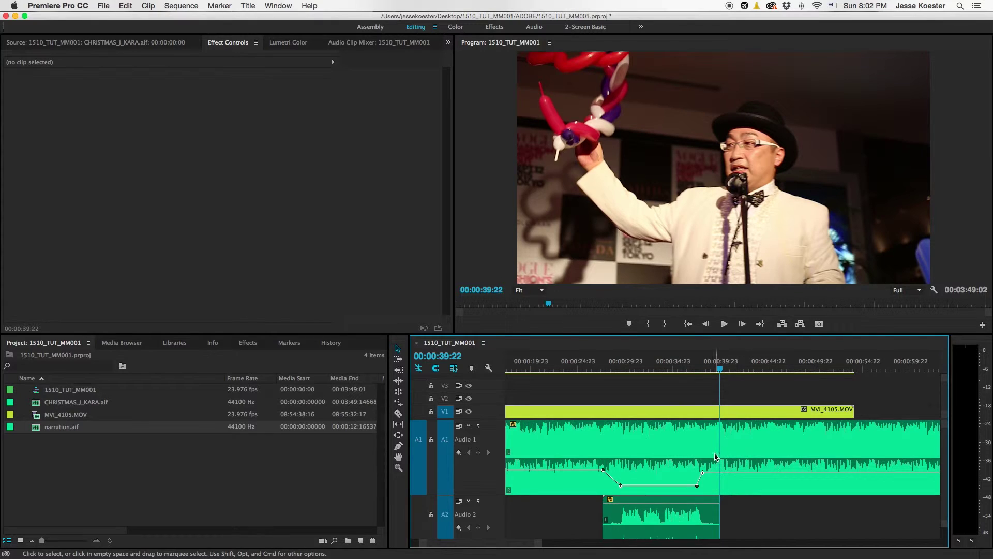
{"action": "left_click", "coordinate": [741, 484]}
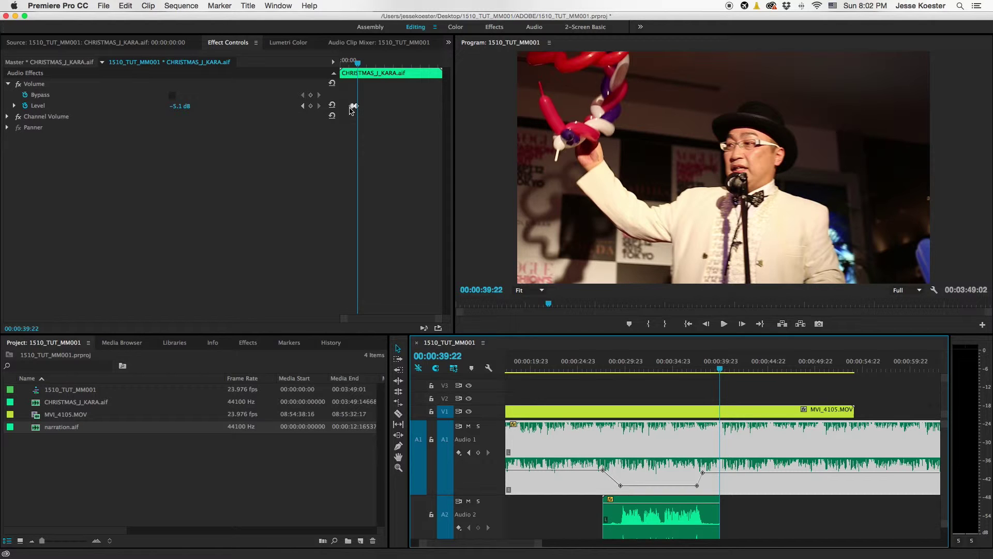
{"action": "left_click_drag", "start_coordinate": [437, 318], "coordinate": [396, 319]}
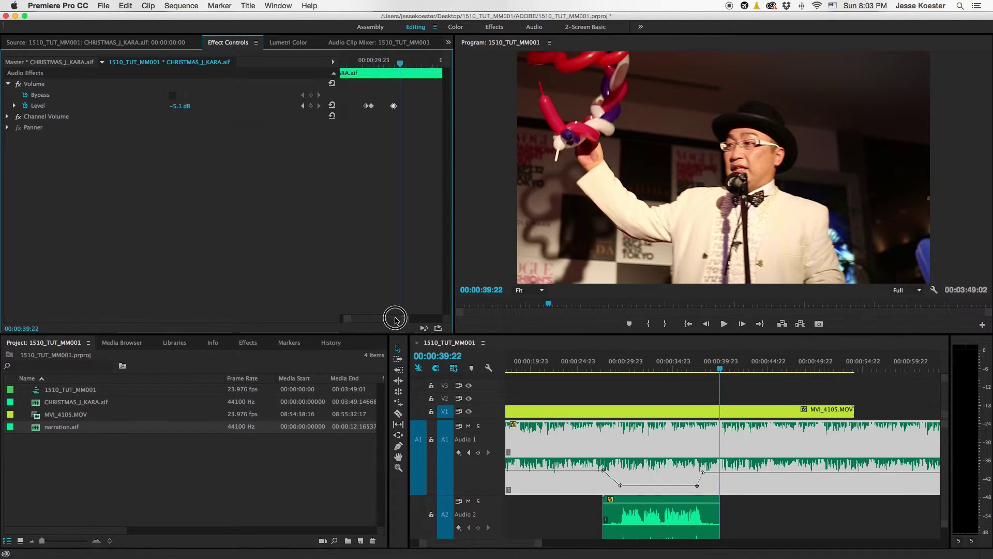
{"action": "left_click", "coordinate": [302, 105]}
{"action": "left_click", "coordinate": [303, 106]}
{"action": "left_click", "coordinate": [302, 106]}
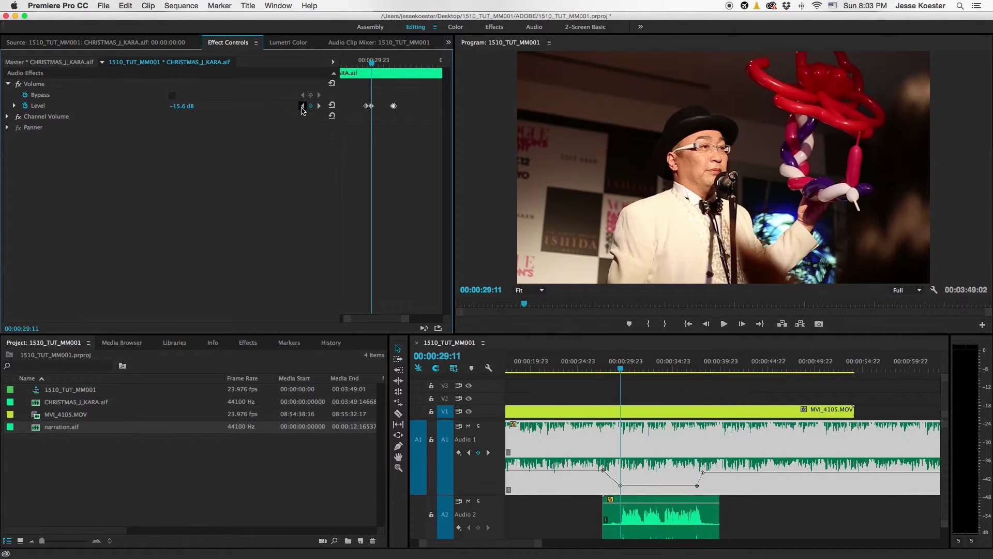
{"action": "left_click", "coordinate": [303, 105]}
{"action": "left_click", "coordinate": [319, 105]}
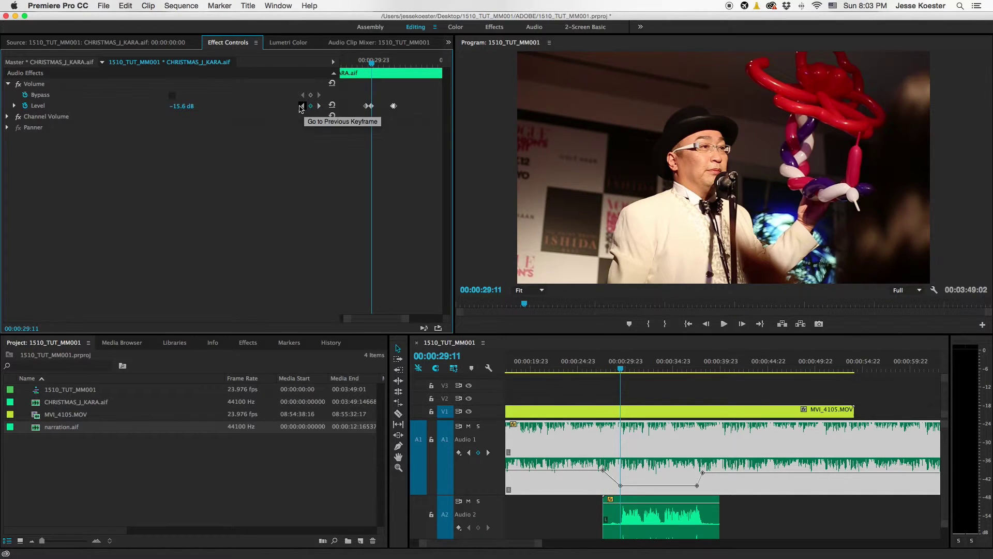
Set the volume level of both the first and the last keyframe of the music clip to -4 dB.
{"action": "left_click", "coordinate": [303, 106]}
{"action": "left_click", "coordinate": [178, 109]}
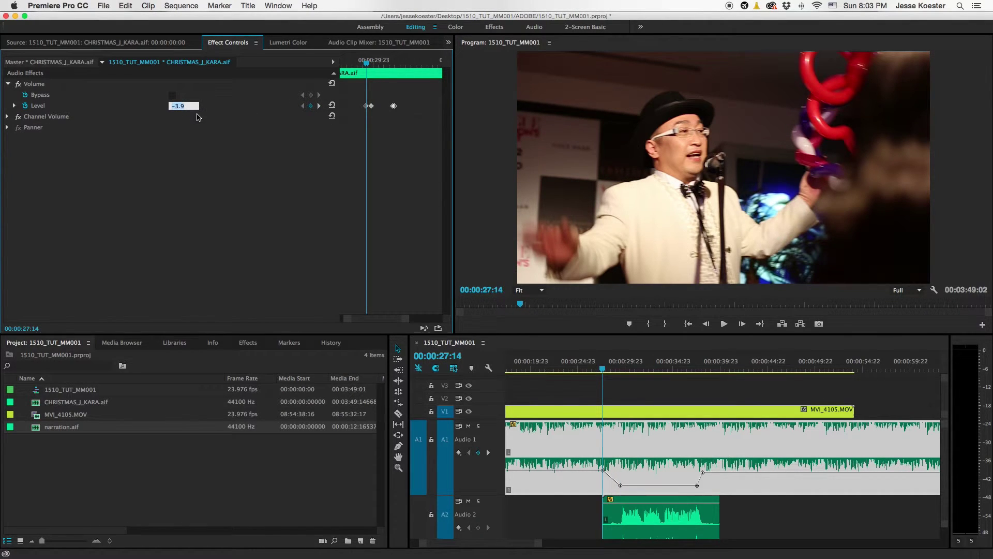
{"action": "type", "text": "-4"}
{"action": "key", "text": "Return"}
{"action": "left_click", "coordinate": [319, 106]}
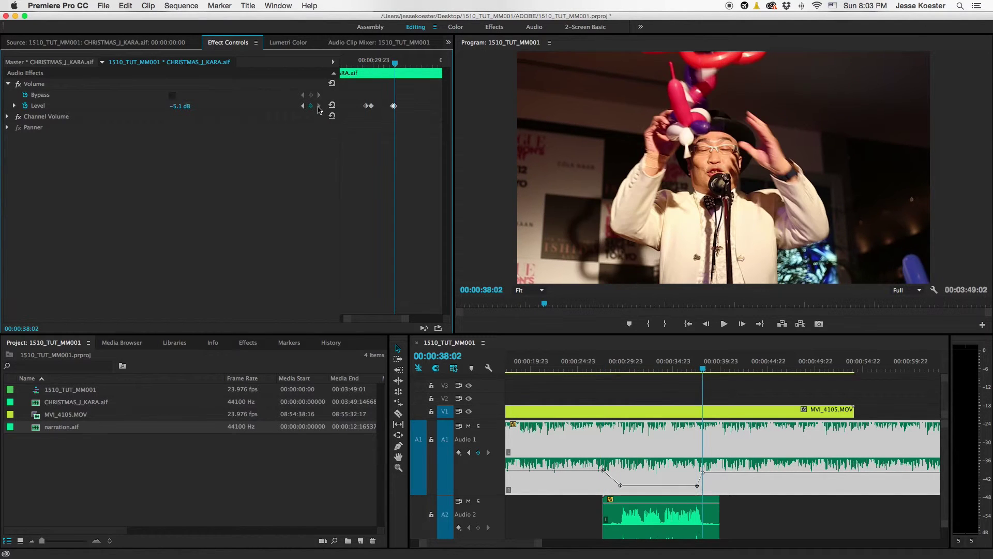
{"action": "left_click", "coordinate": [181, 106]}
{"action": "type", "text": "-4"}
{"action": "key", "text": "Return"}
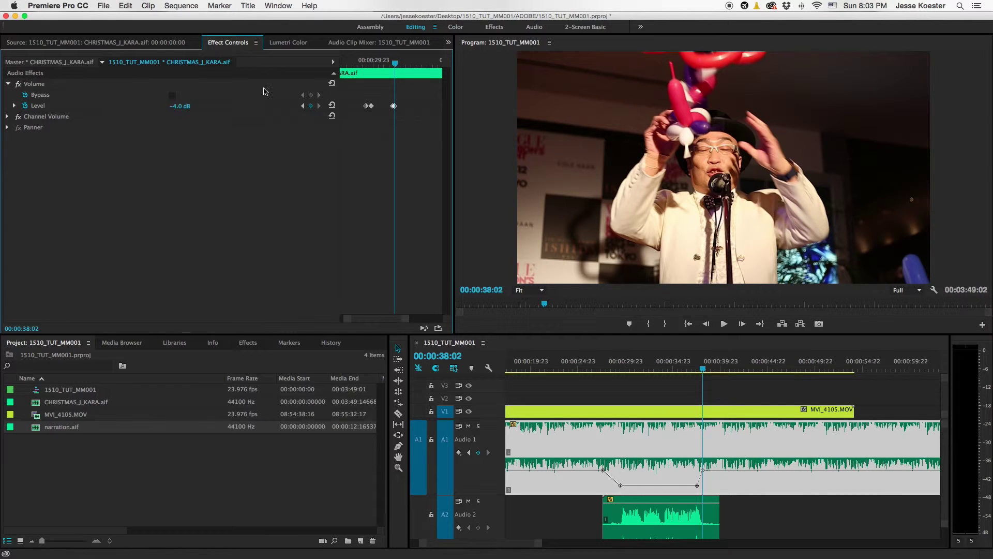
Check the levels at the two middle volume keyframes under the narration and on the line between them.
{"action": "left_click", "coordinate": [302, 106]}
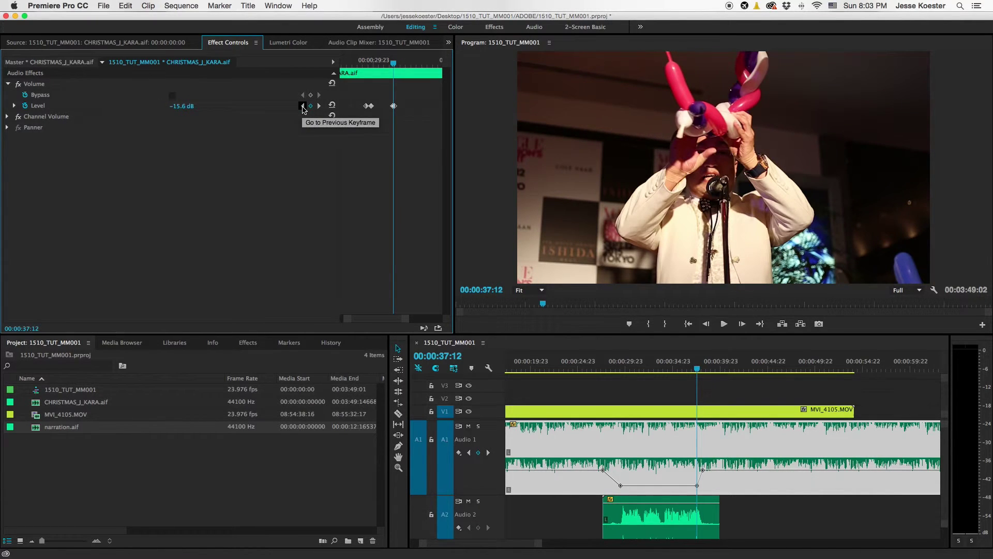
{"action": "left_click", "coordinate": [302, 106]}
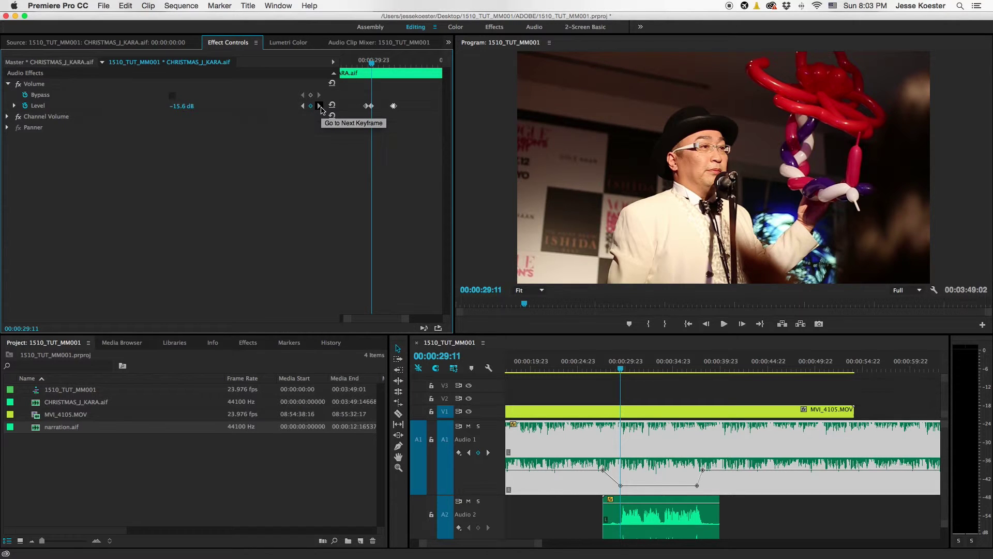
{"action": "left_click", "coordinate": [319, 106]}
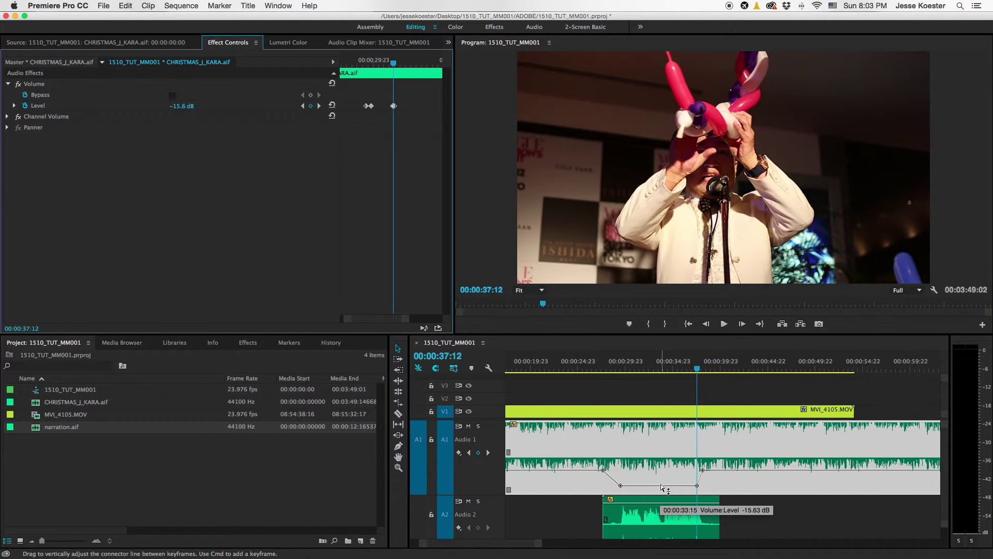
{"action": "mouse_move", "coordinate": [660, 483]}
{"action": "left_mouse_down"}
{"action": "mouse_move", "coordinate": [660, 425]}
{"action": "mouse_move", "coordinate": [660, 485]}
{"action": "left_mouse_up"}
Play the mix under the narration from about 30 seconds and review the music's volume curve across the whole sequence.
{"action": "left_click_drag", "start_coordinate": [645, 360], "coordinate": [628, 371]}
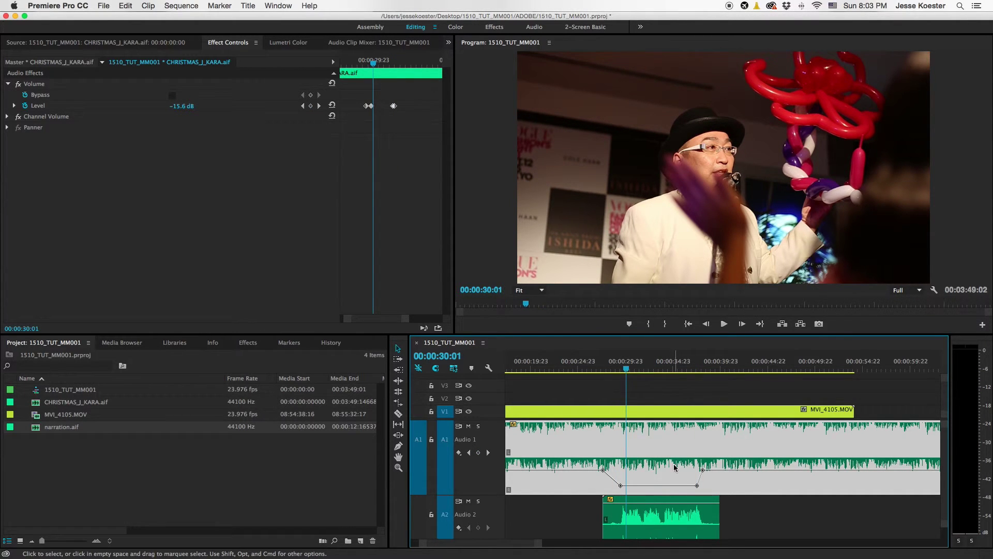
{"action": "key", "text": "backslash"}
{"action": "key", "text": "space"}
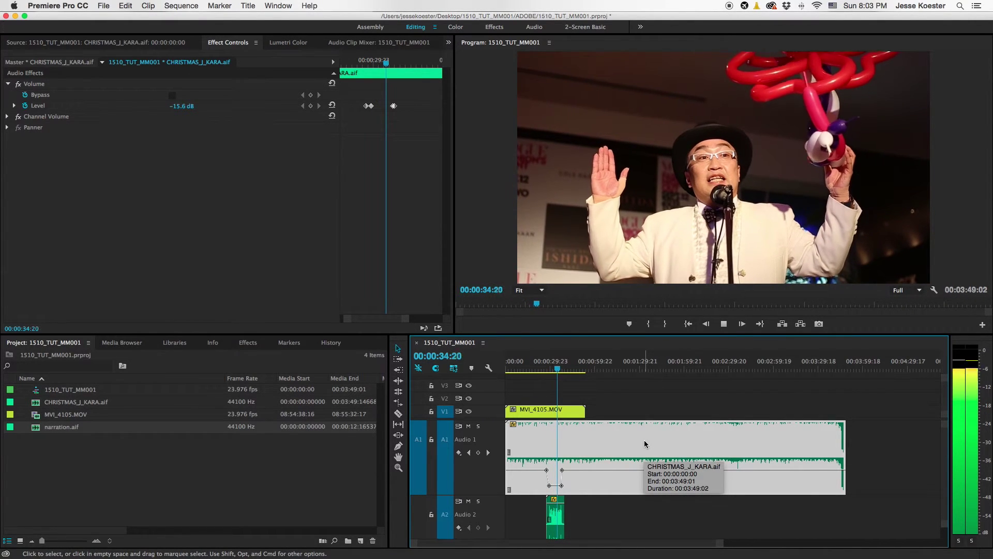
{"action": "key", "text": "space"}
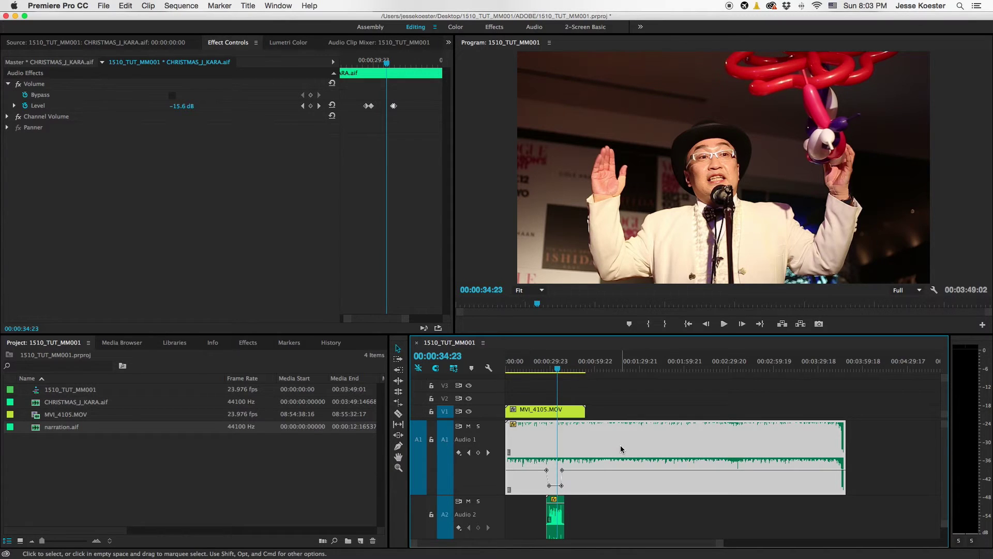
{"action": "key", "text": "minus"}
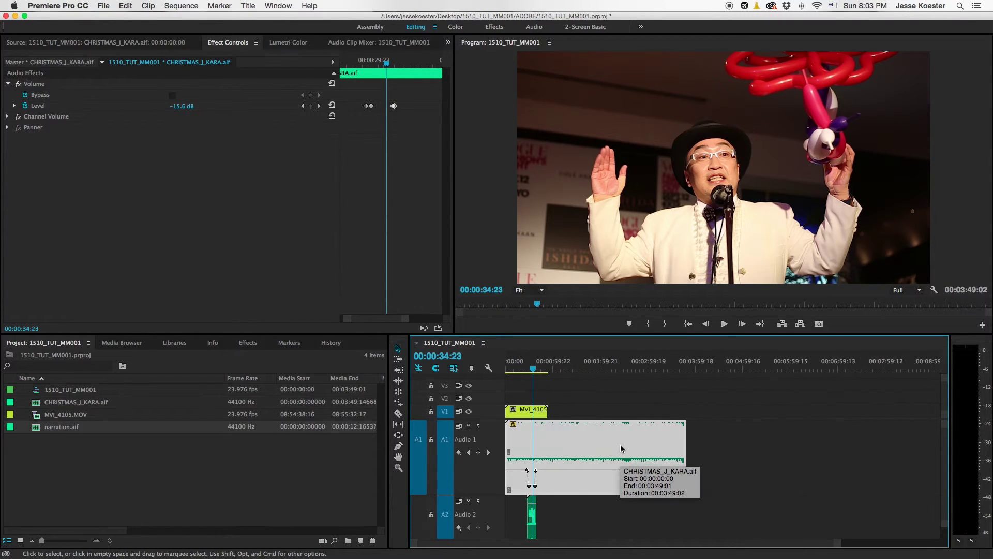
{"action": "key", "text": "equal"}
{"action": "key", "text": "equal"}
{"action": "key", "text": "equal"}
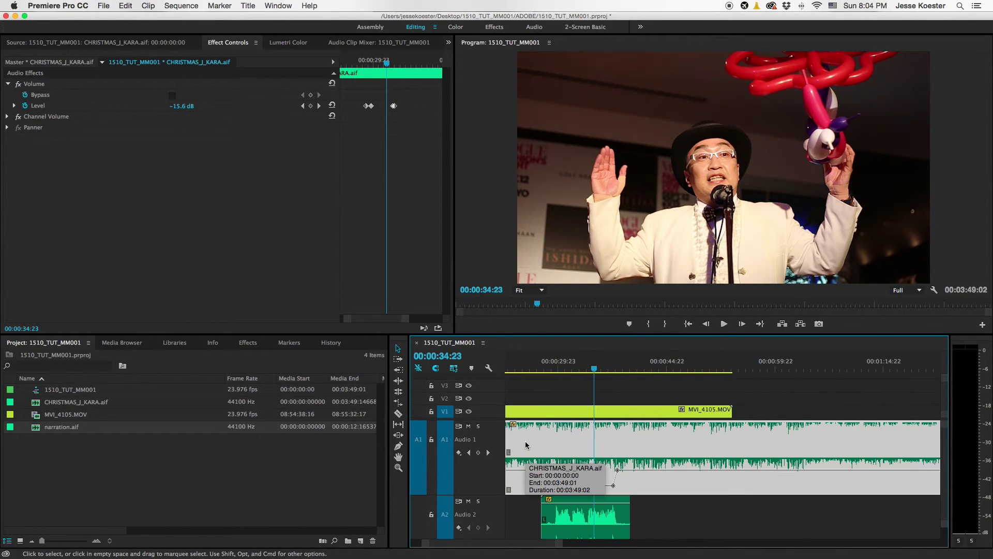
{"action": "scroll", "coordinate": [592, 437], "scroll_direction": "up", "scroll_amount": 5}
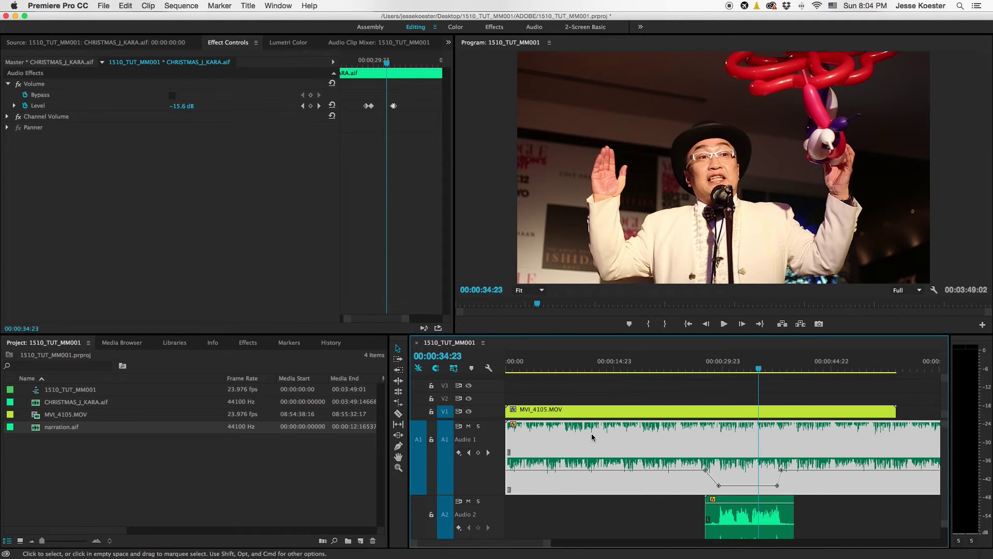